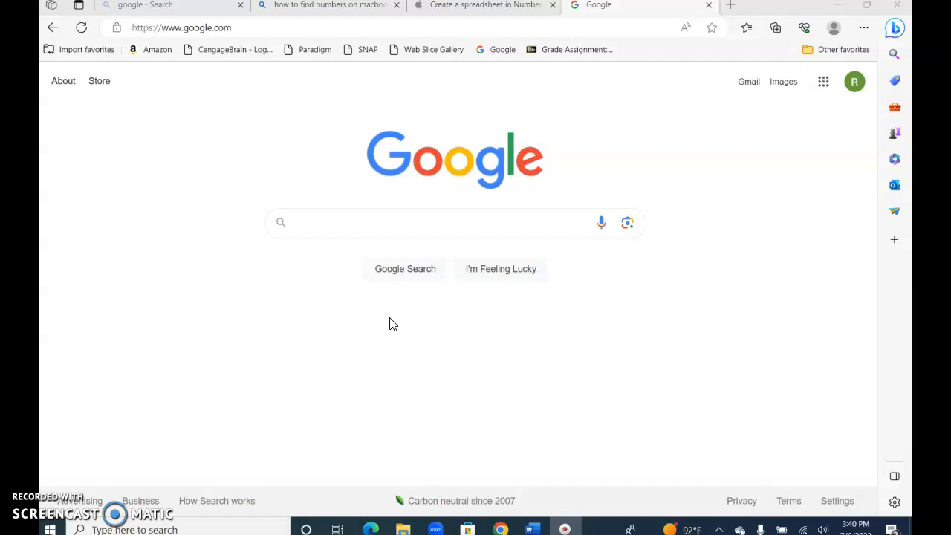
Launch Excel by searching 'ex' from the Start menu
left_click(264, 333)
left_click(51, 530)
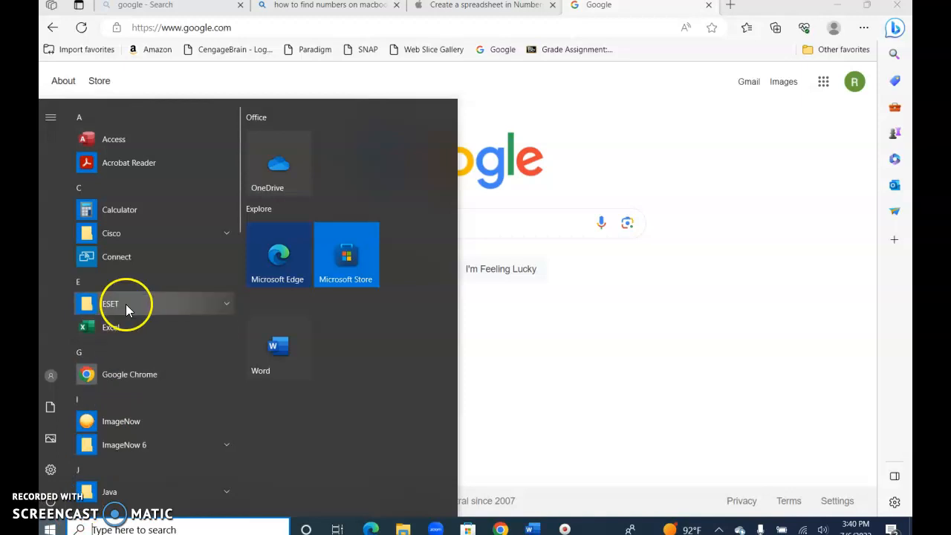
left_click_drag(239, 226, 240, 274)
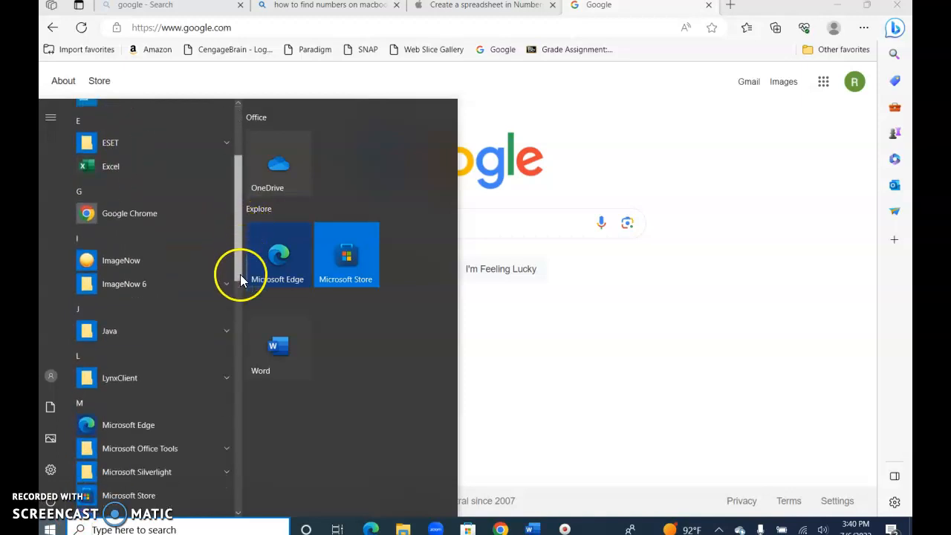
left_click(138, 526)
type("ex")
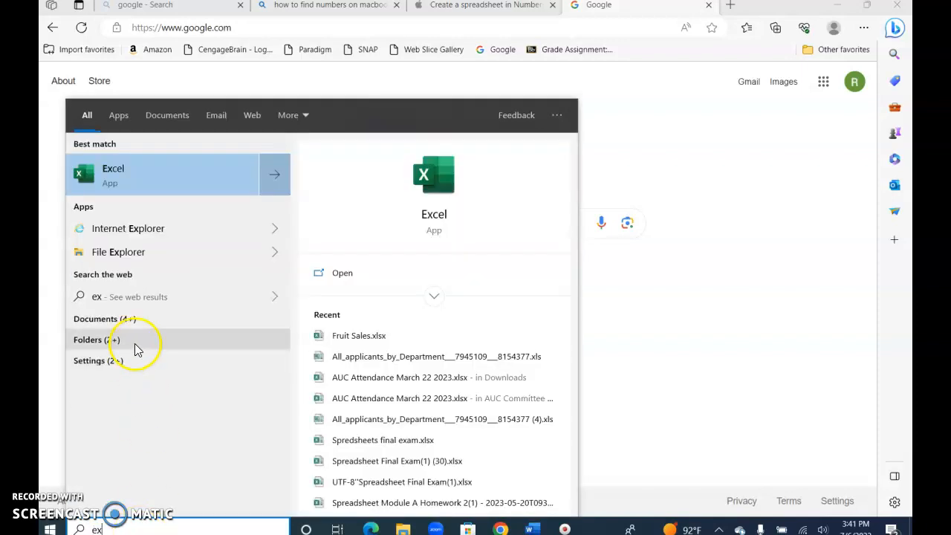
left_click(153, 177)
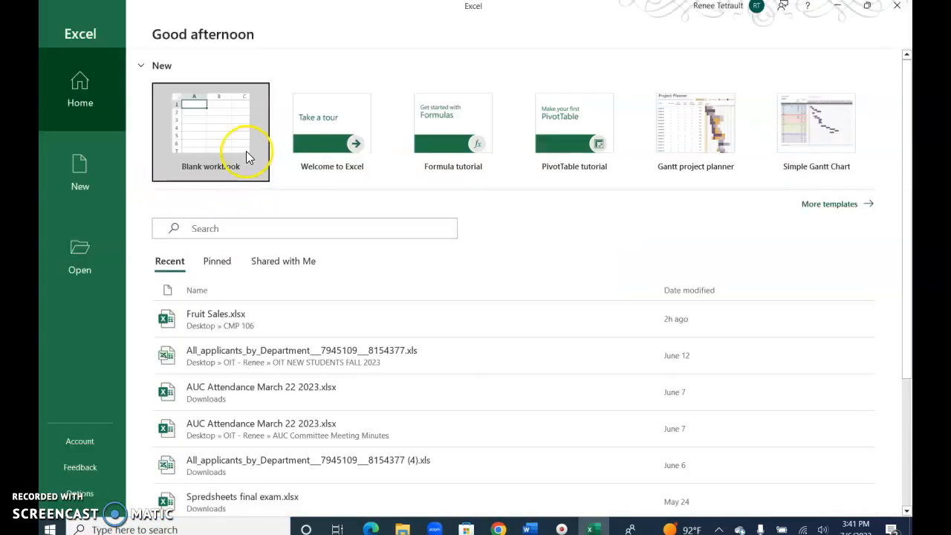
Create a blank workbook and enter the title 'Sales for 2023' in cell A1
left_click(246, 152)
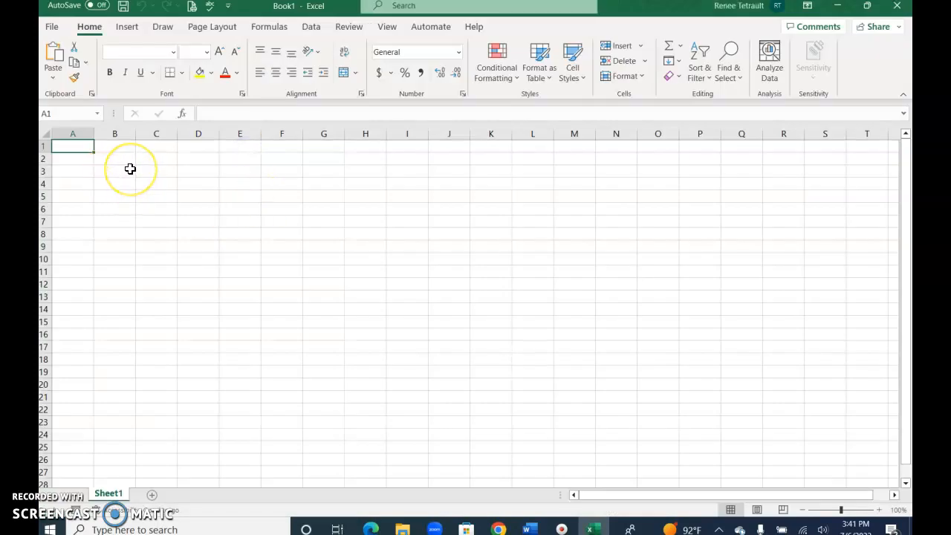
type("Sales for 2023")
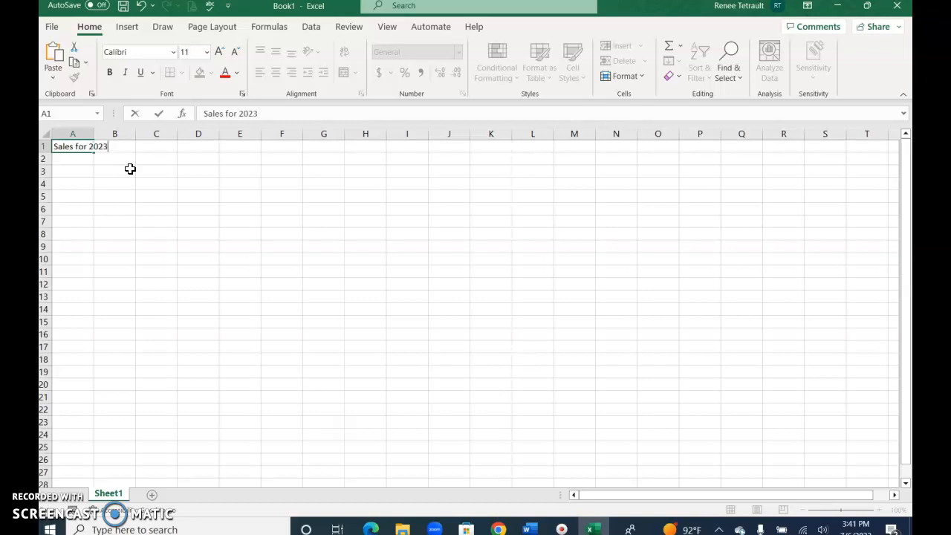
key("Return")
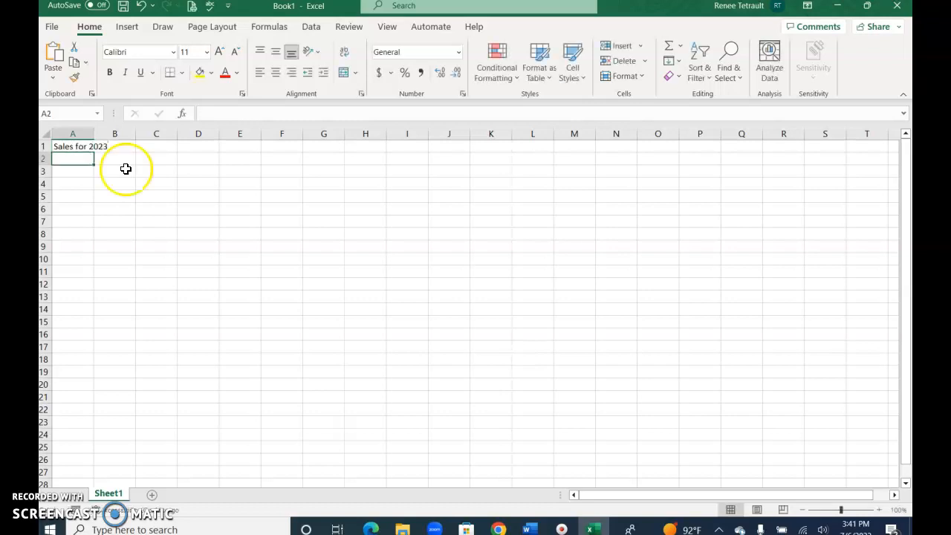
left_click(66, 147)
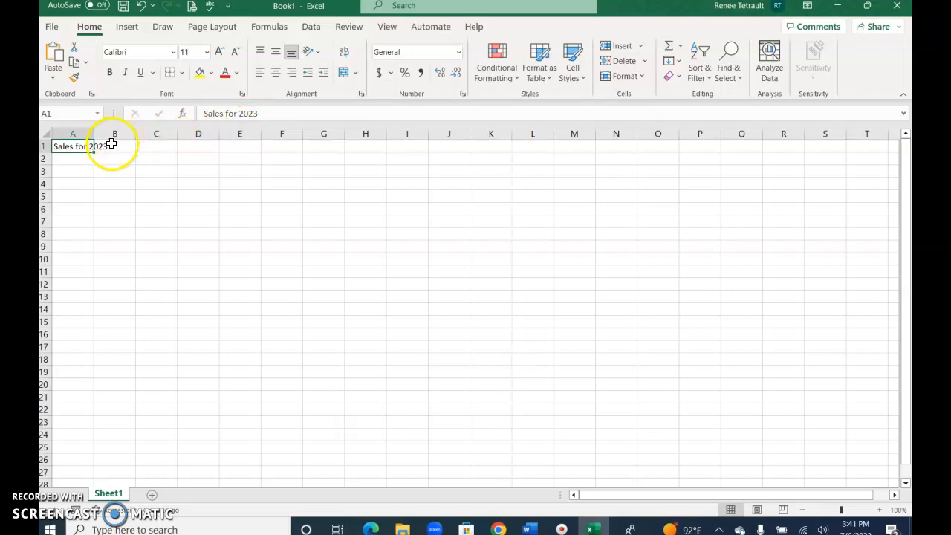
left_click(112, 146)
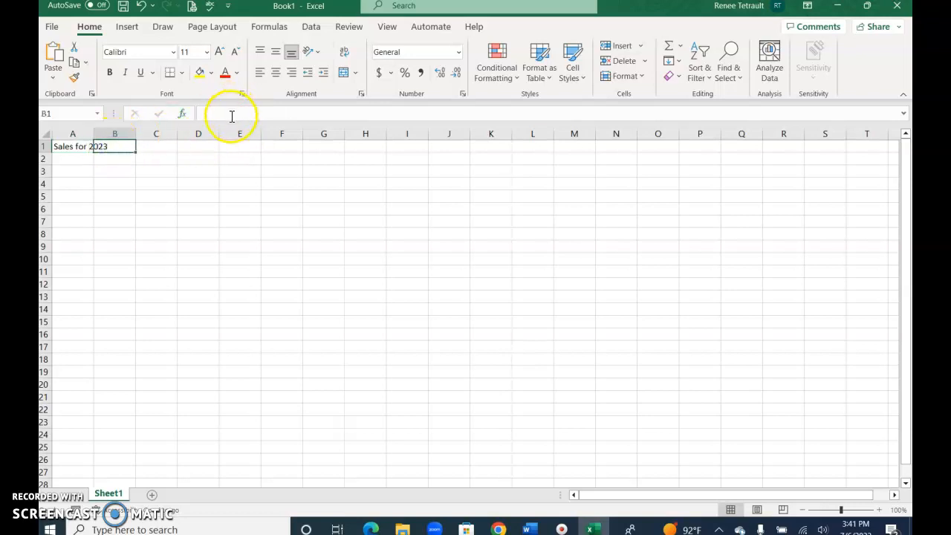
left_click(58, 148)
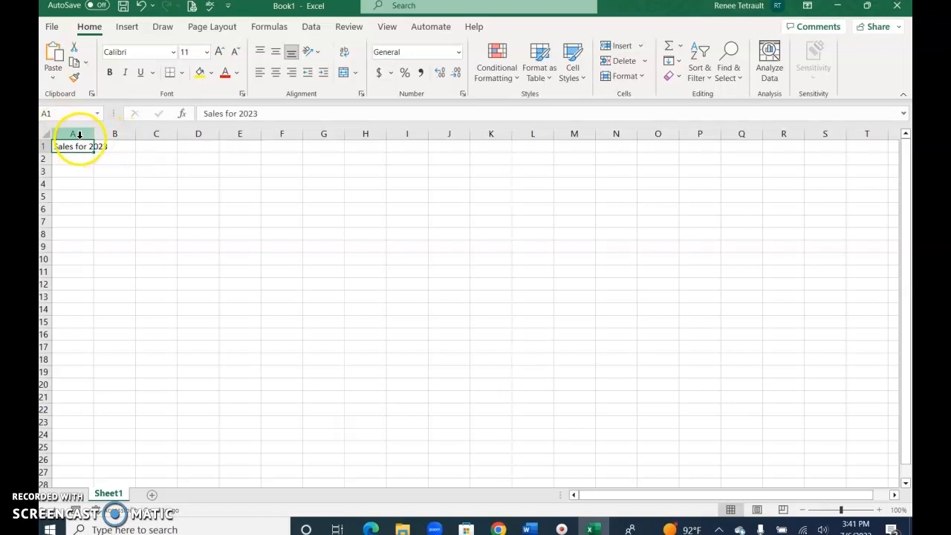
Autofit column A to the title and drag it a little wider
left_click(77, 134)
right_click(79, 134)
left_click(132, 346)
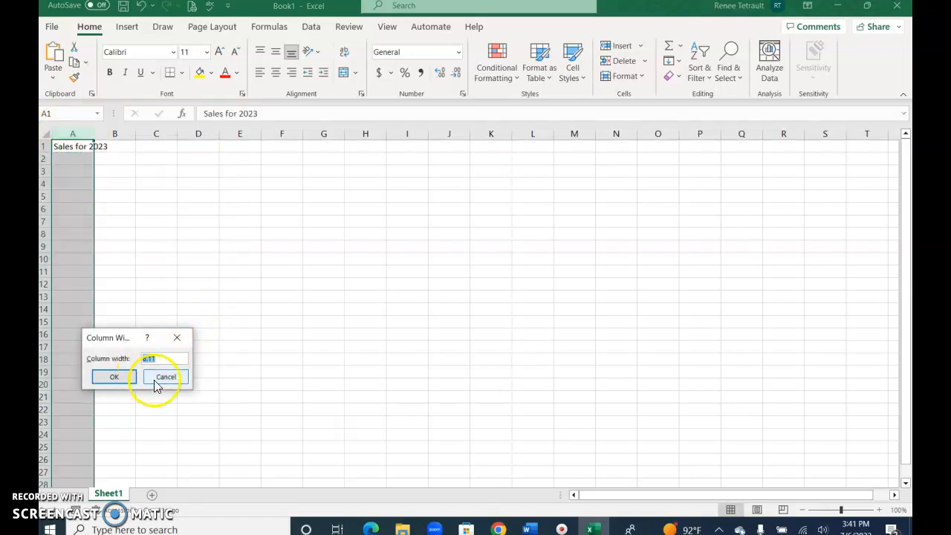
left_click(159, 377)
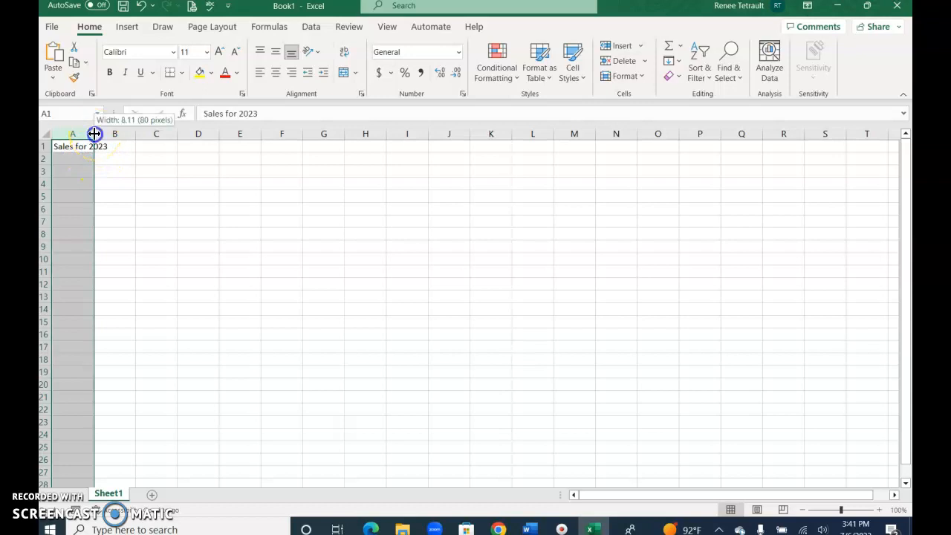
double_click(94, 133)
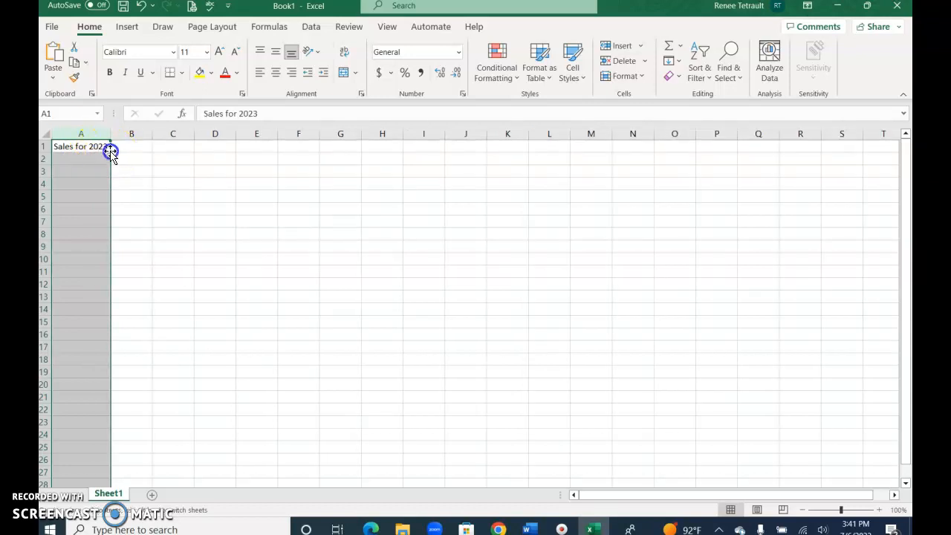
left_click(99, 148)
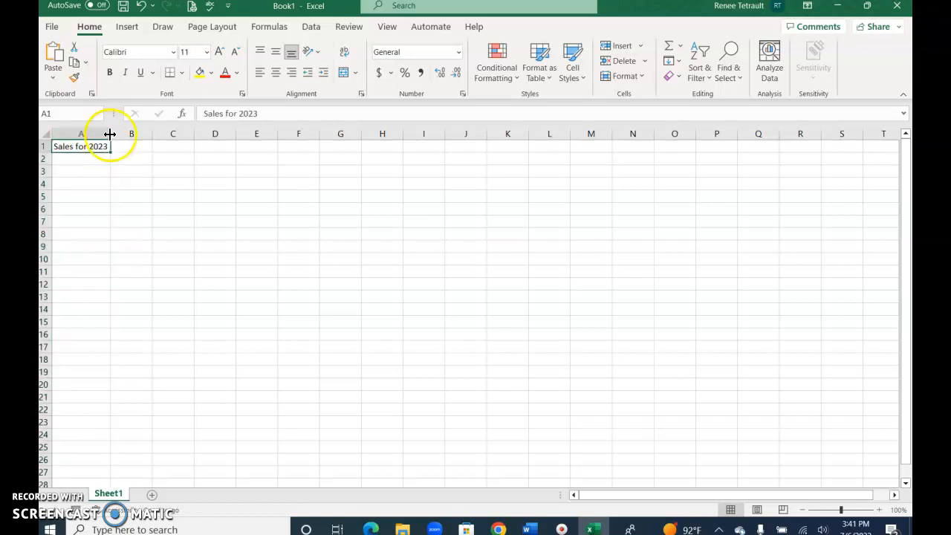
left_click_drag(110, 134, 125, 133)
Set column A's width to exactly 25 via Column Width
left_click(114, 132)
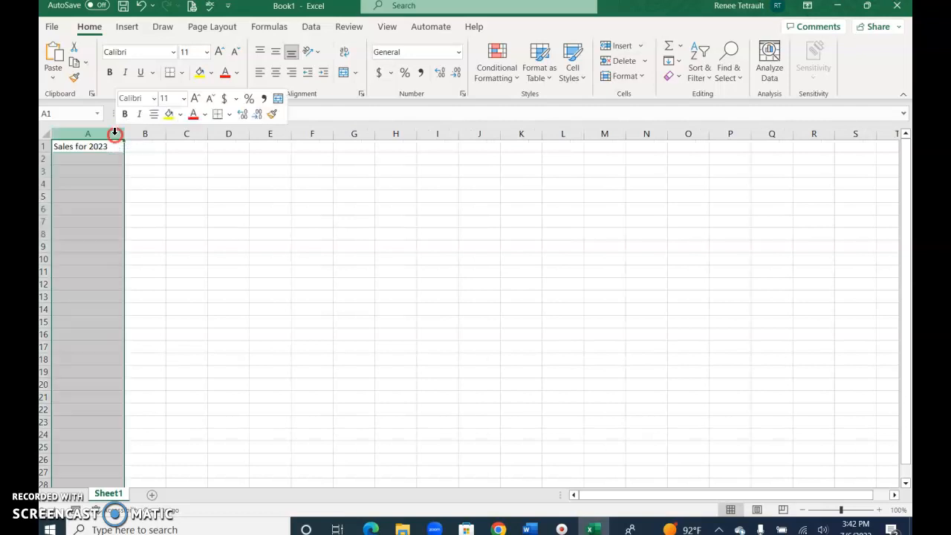
right_click(113, 132)
left_click(174, 348)
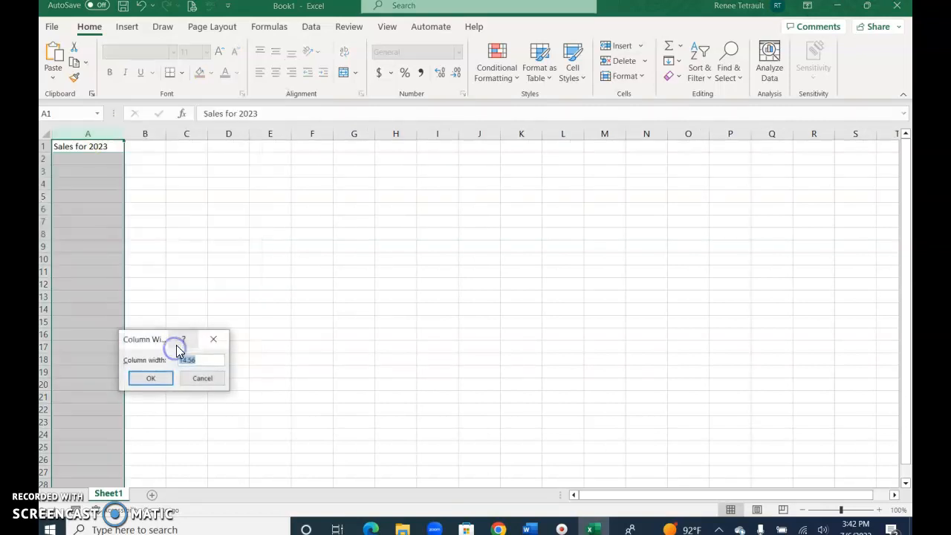
type("25")
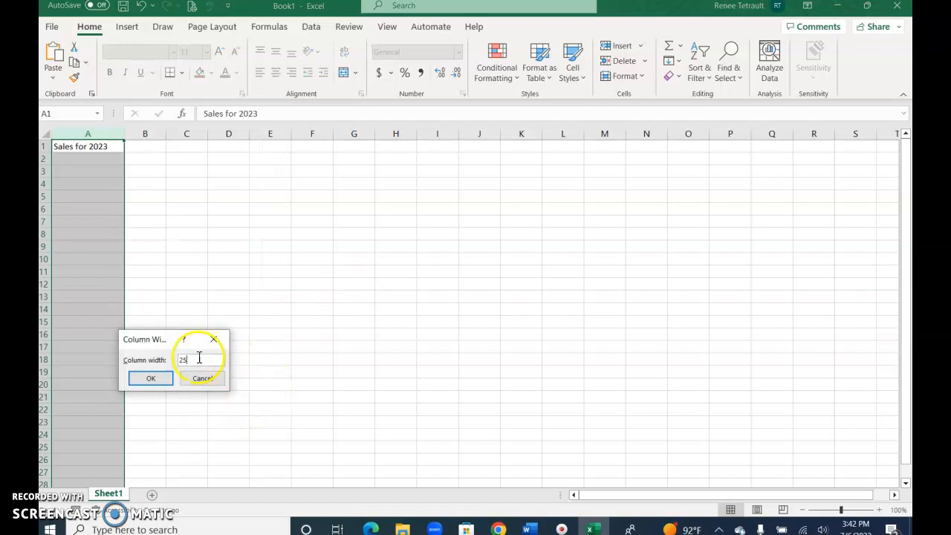
left_click(150, 378)
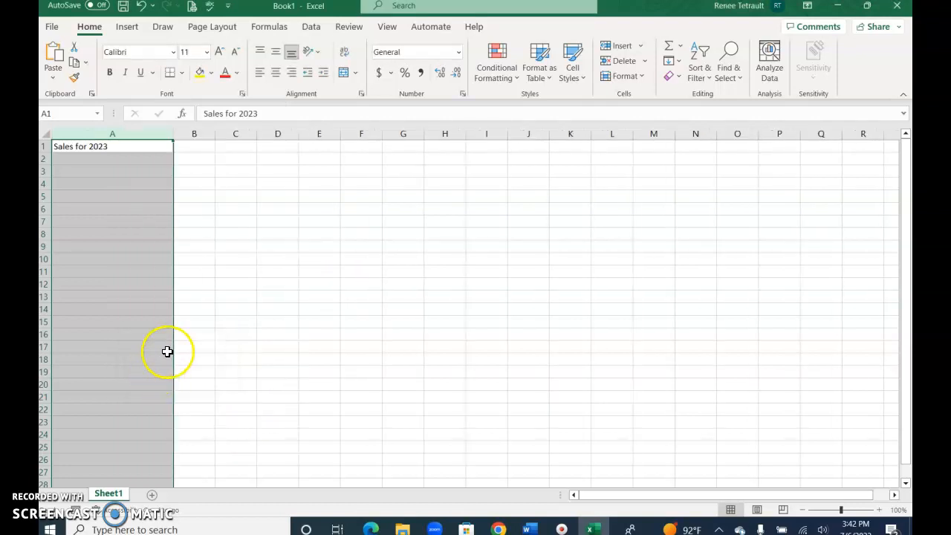
left_click(127, 149)
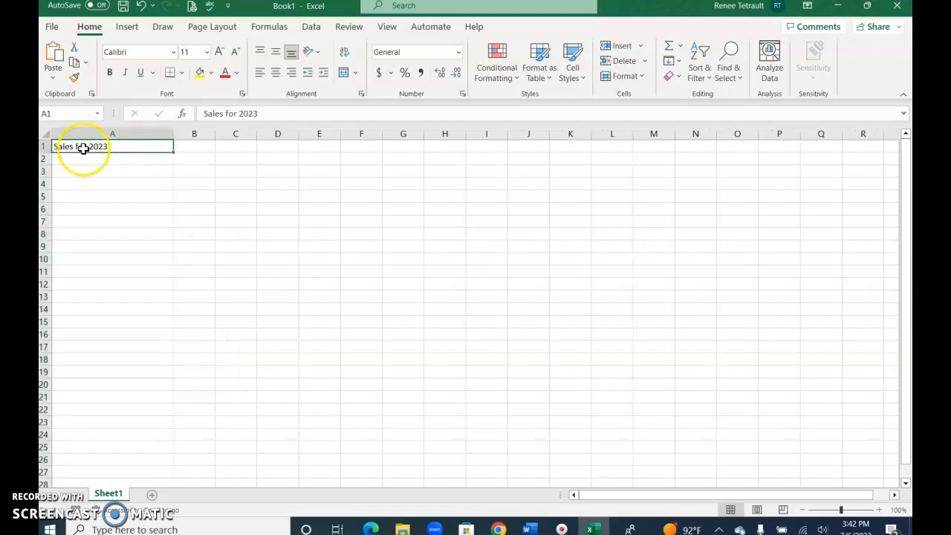
Centre and bold the 'Sales for 2023' title in A1
left_click(276, 77)
left_click(290, 75)
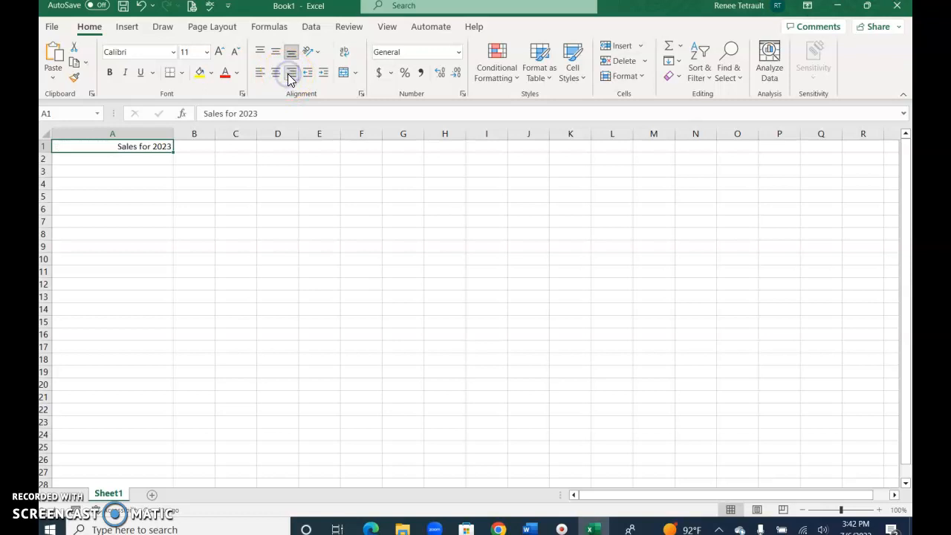
left_click(260, 74)
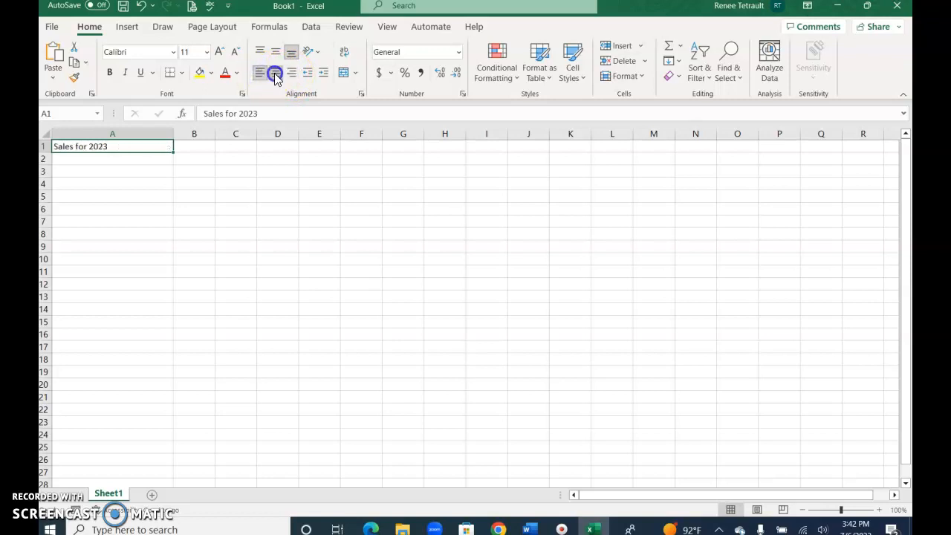
left_click(275, 74)
left_click(109, 72)
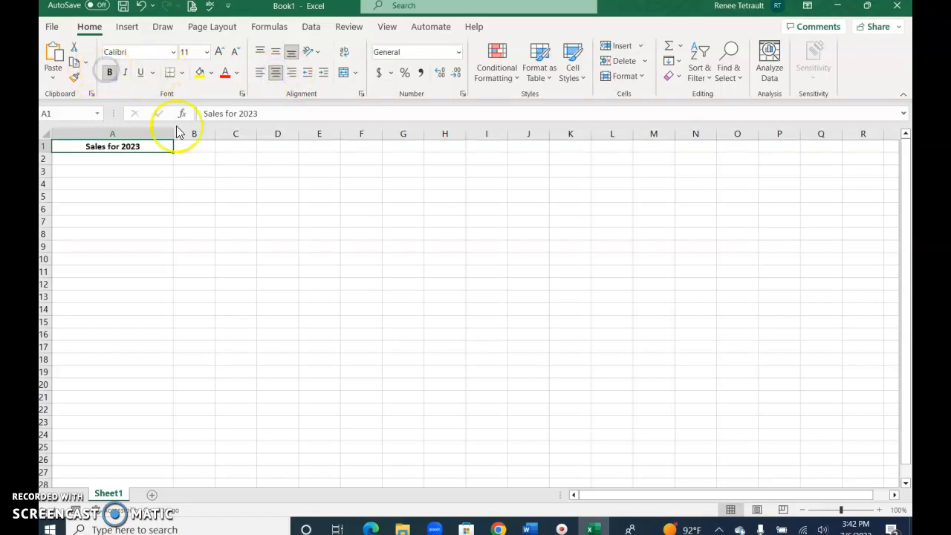
Enter the month headers Jan in B2 and Feb in C2
left_click(202, 160)
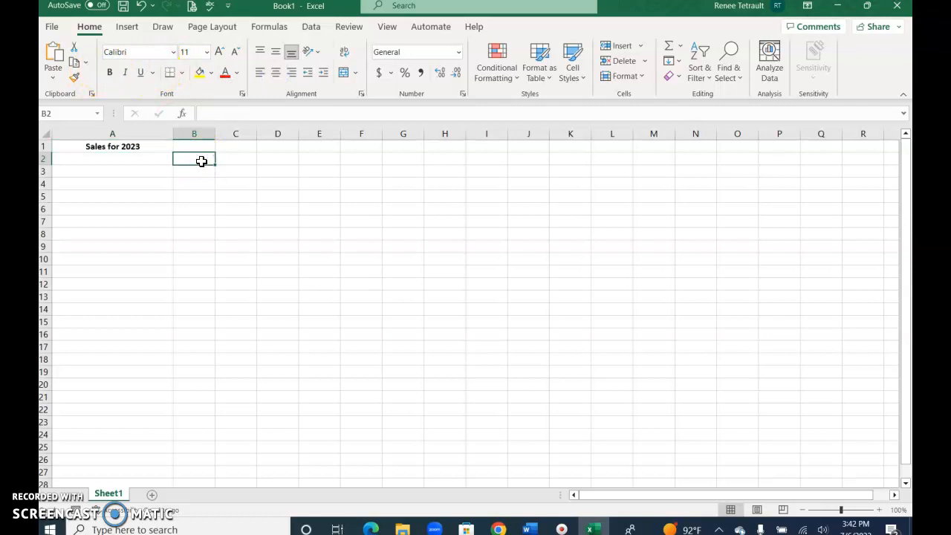
type("J")
key("Tab")
type("F")
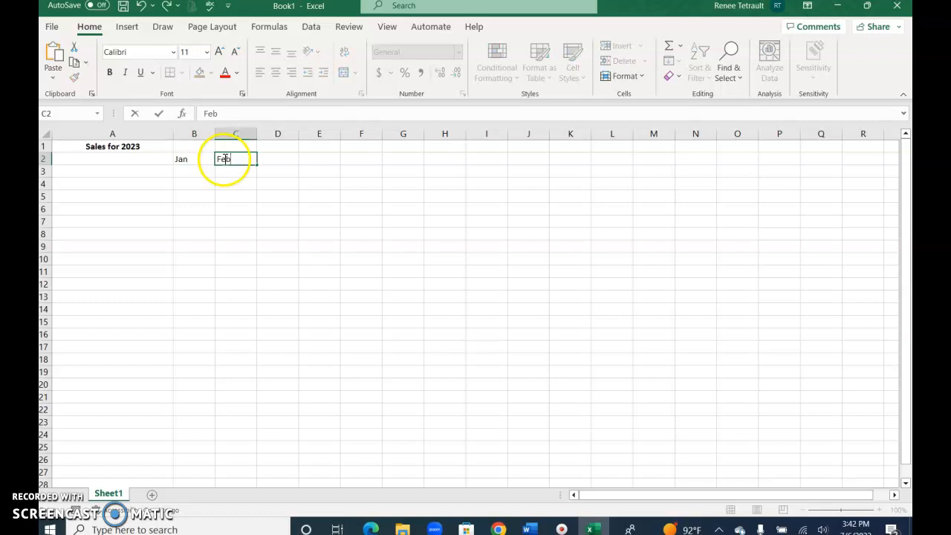
key("Return")
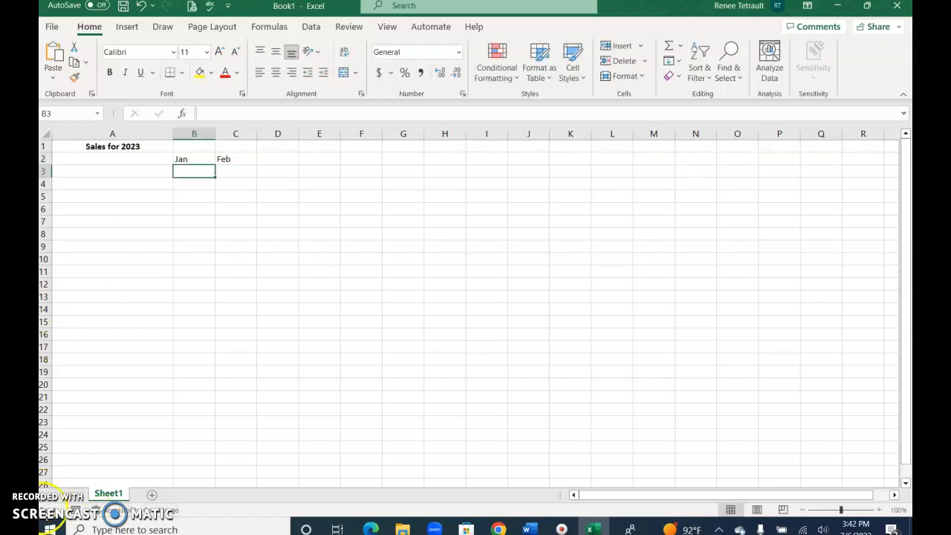
Enter the names Ana in A3 and Jorge in A4
left_click(99, 175)
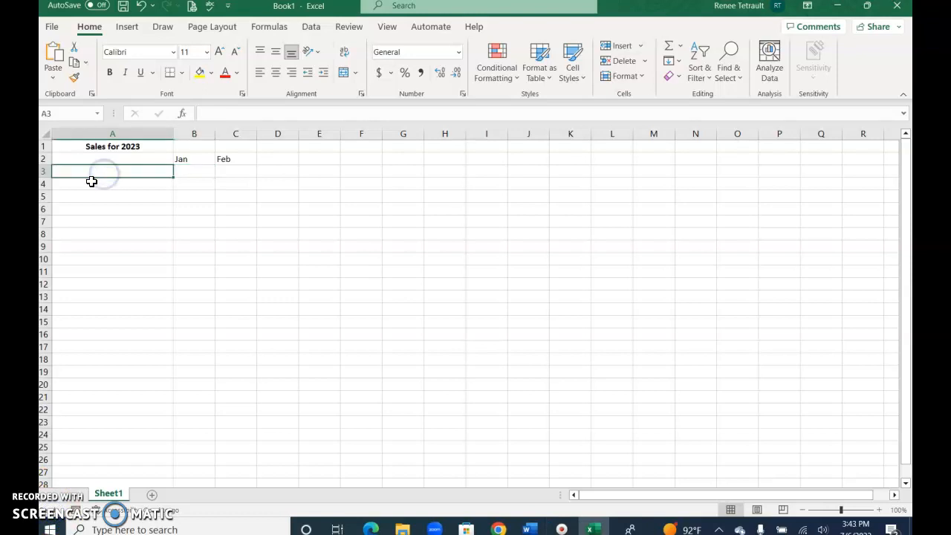
type("Ana")
key("Return")
type("Jorge")
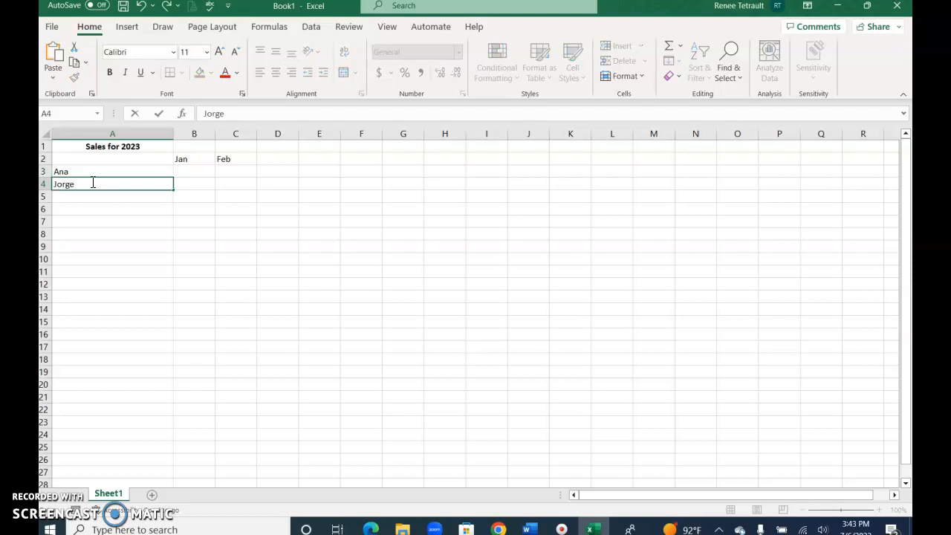
key("Return")
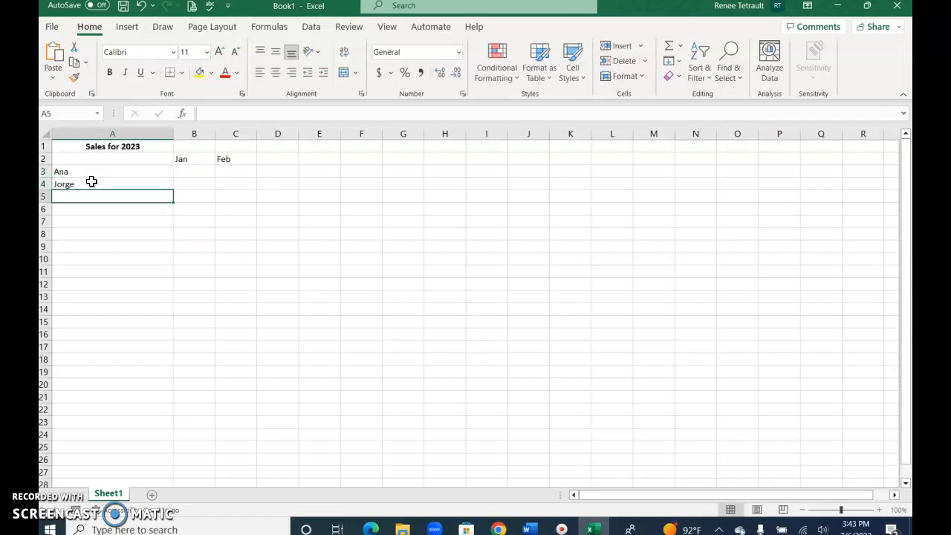
Try centre and right alignment on the Ana and Jorge cells individually
left_click(97, 169)
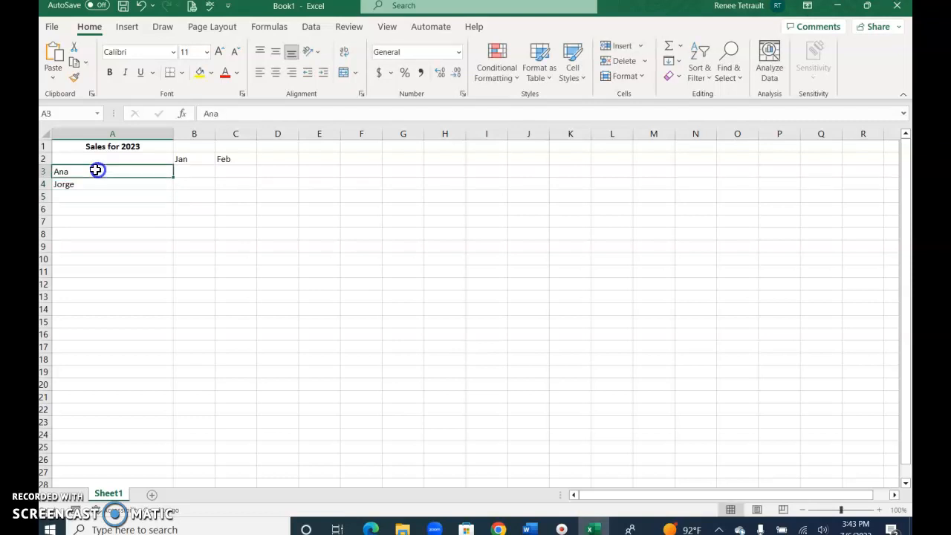
left_click(276, 73)
left_click(291, 72)
left_click(163, 188)
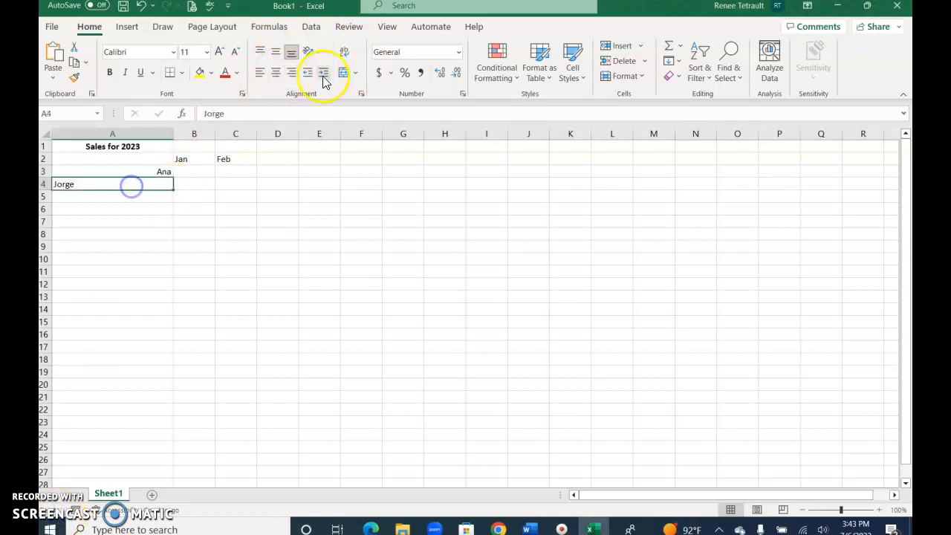
left_click(294, 74)
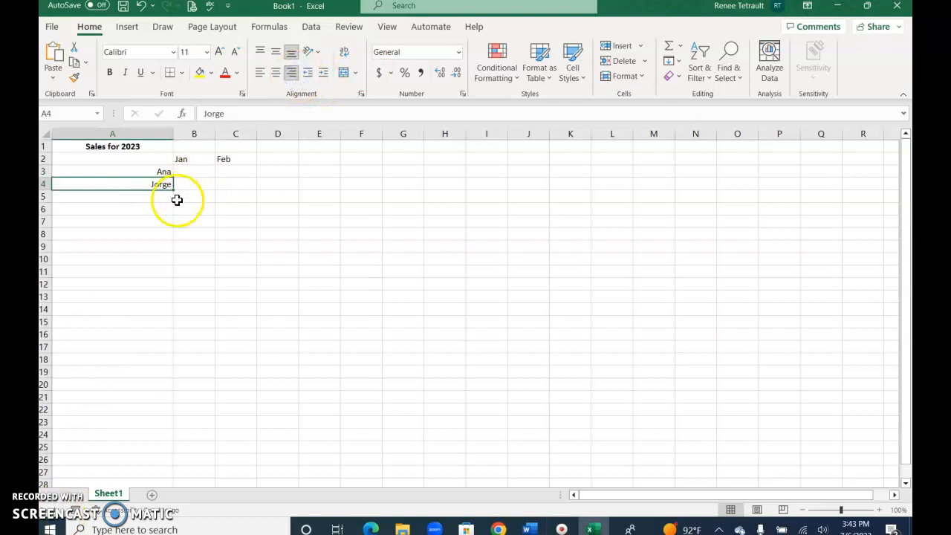
Centre and bold both names in A3:A4
left_click(141, 171)
left_click_drag(141, 171, 141, 183)
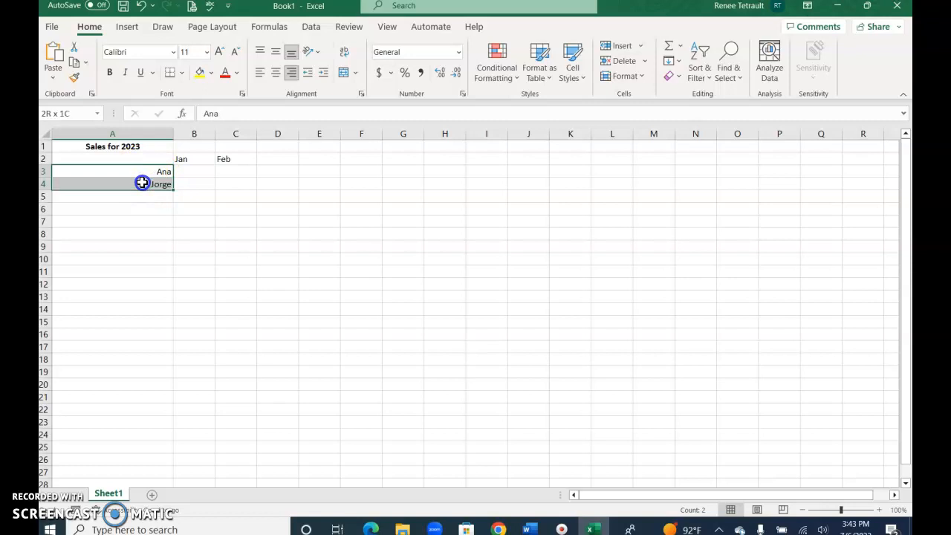
left_click(276, 72)
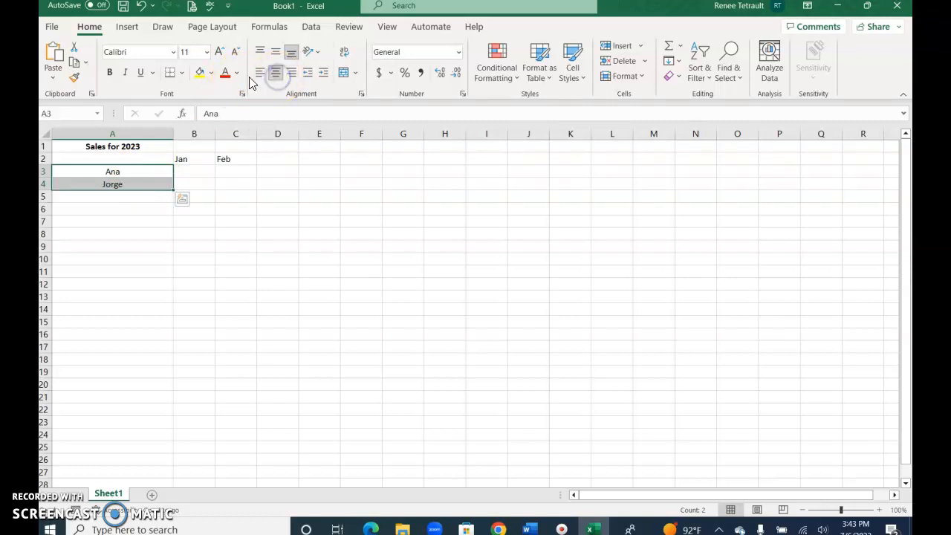
left_click(260, 72)
left_click(291, 72)
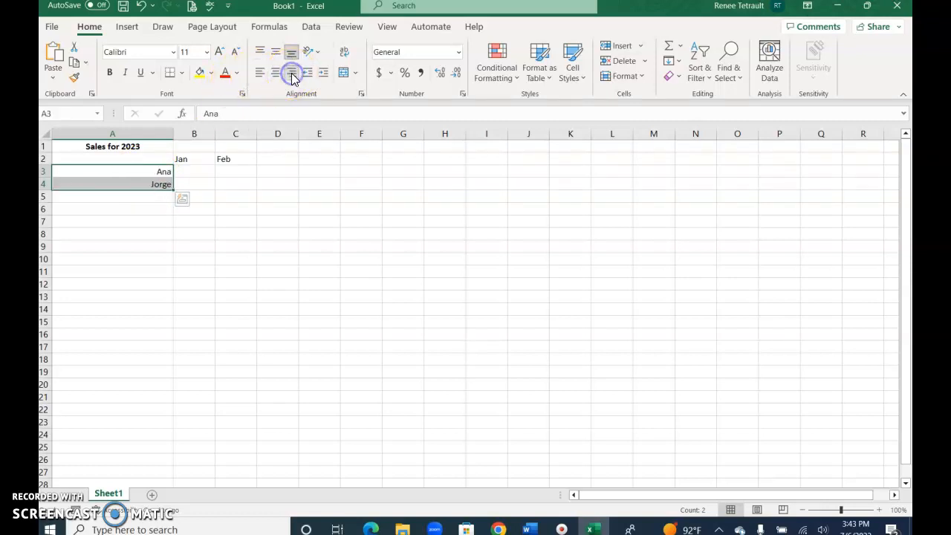
left_click(277, 74)
left_click(260, 72)
left_click(276, 72)
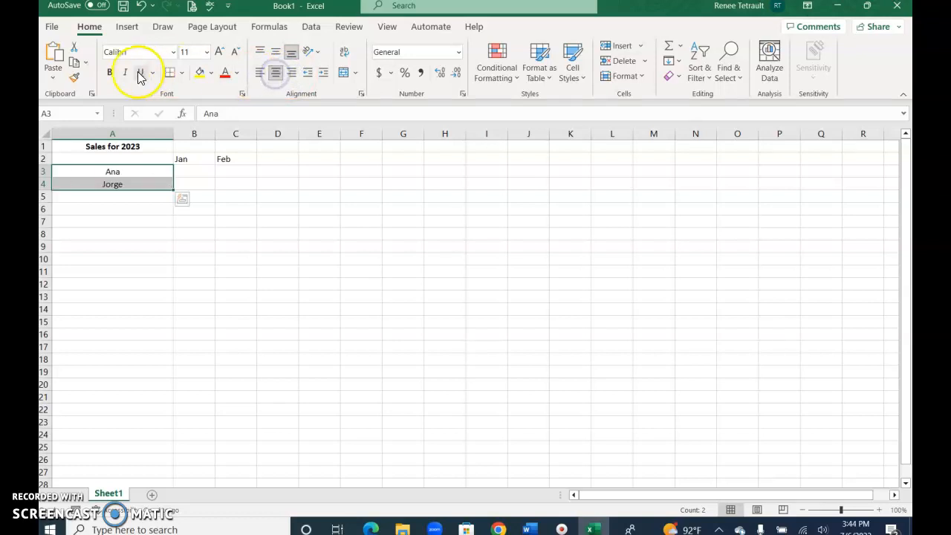
left_click(110, 72)
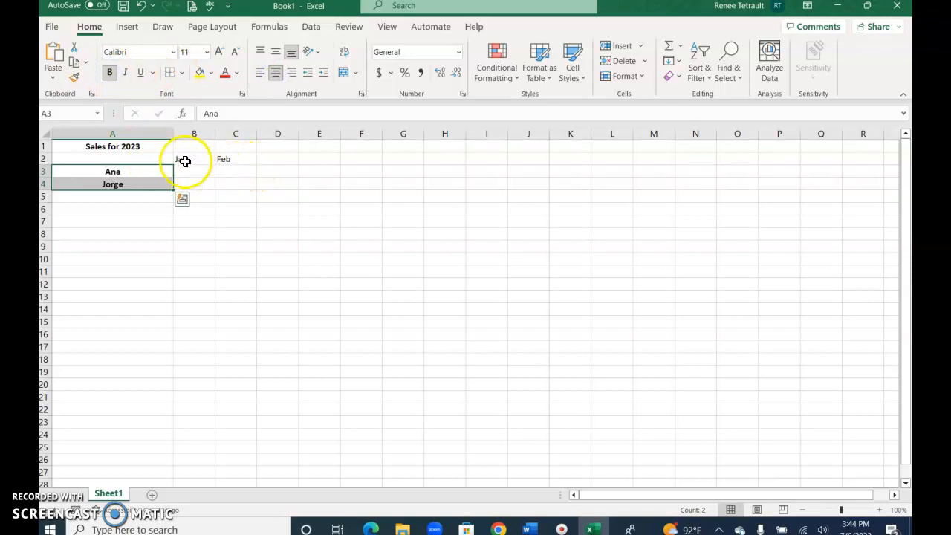
Centre and bold the Jan and Feb headers in B2:C2
left_click_drag(186, 159, 231, 162)
left_click(276, 72)
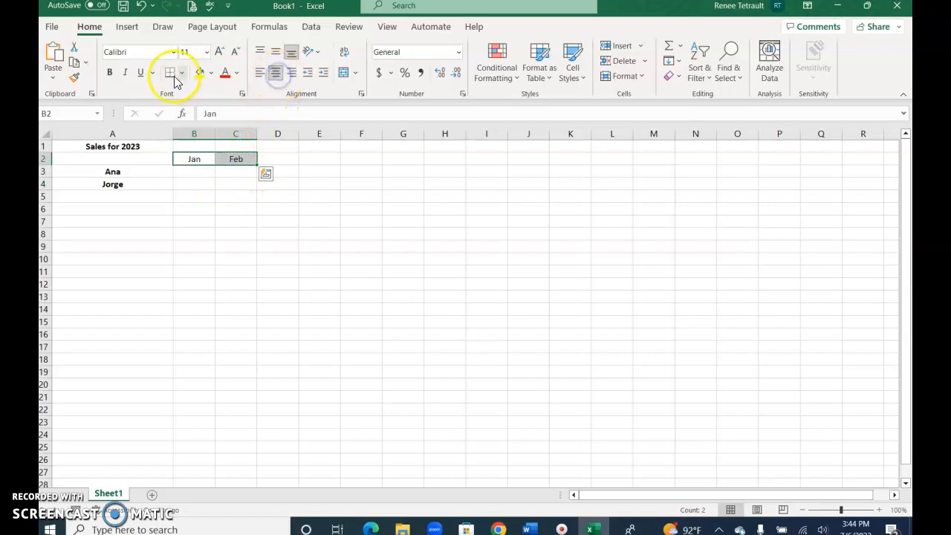
left_click(109, 72)
left_click(177, 171)
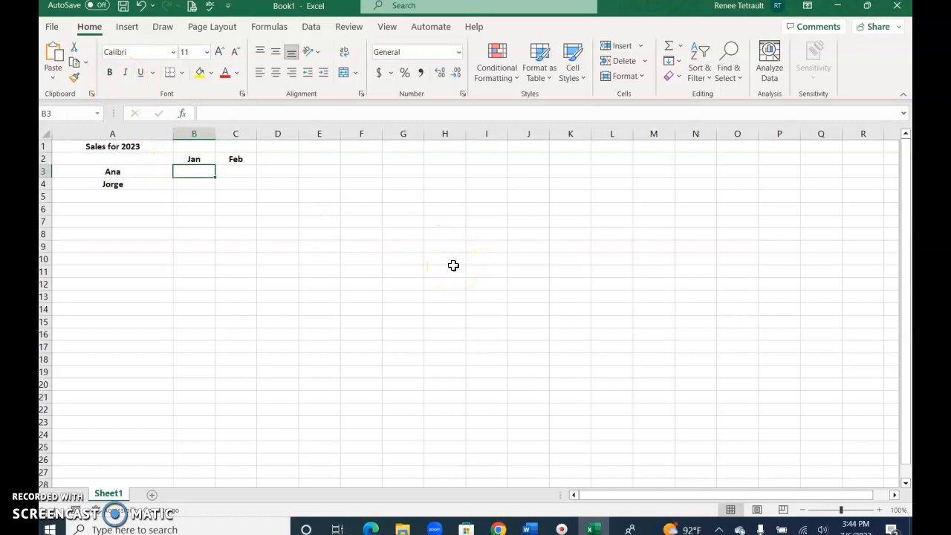
Enter Ana's figures 10 and 20 and Jorge's figures 30 and 20
type("10")
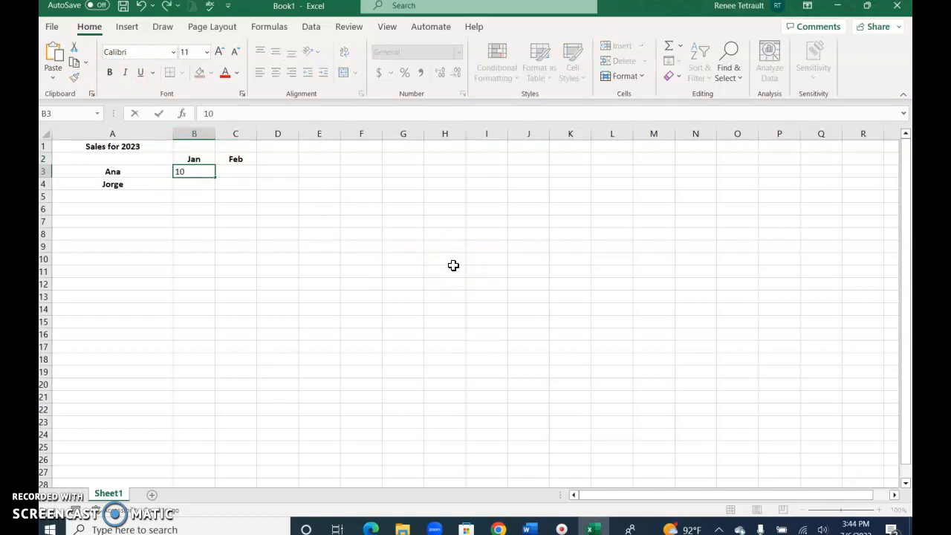
key("Tab")
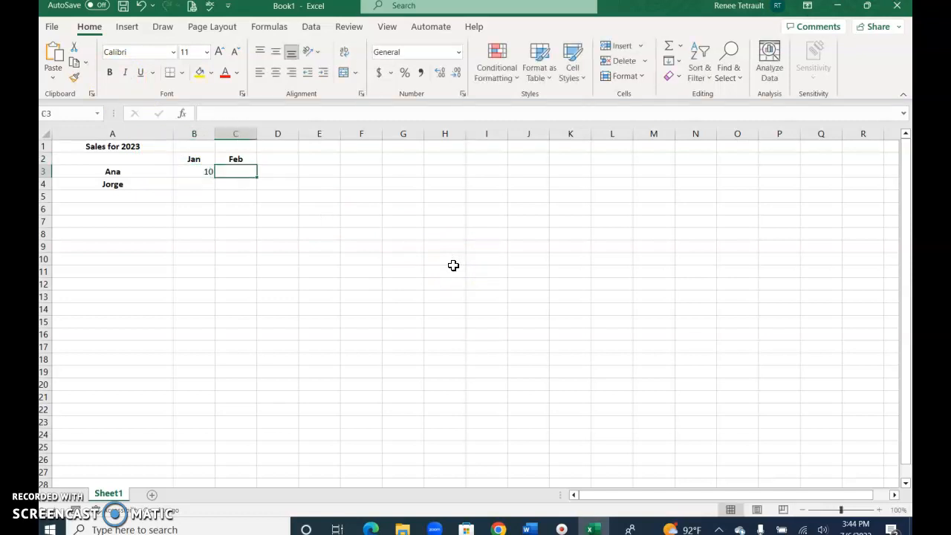
type("20")
key("Return")
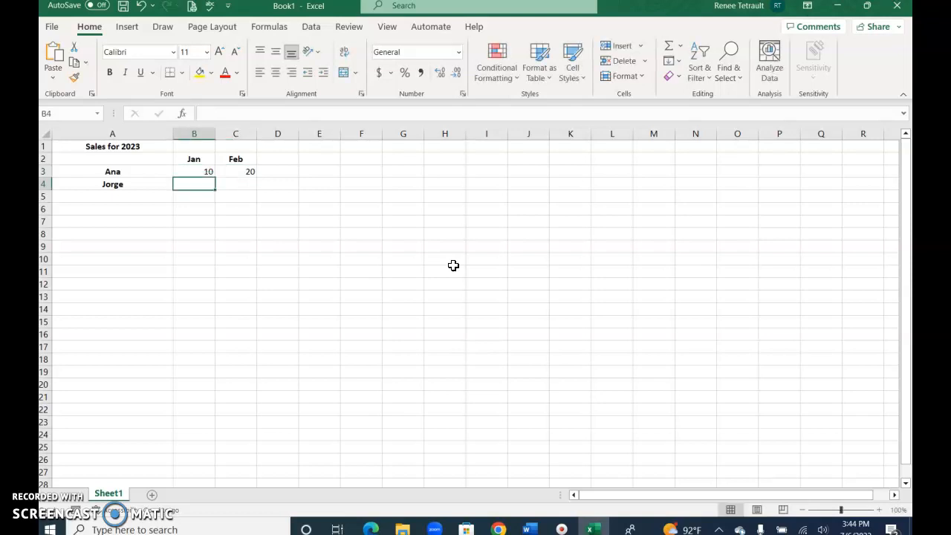
type("30")
key("Tab")
type("2")
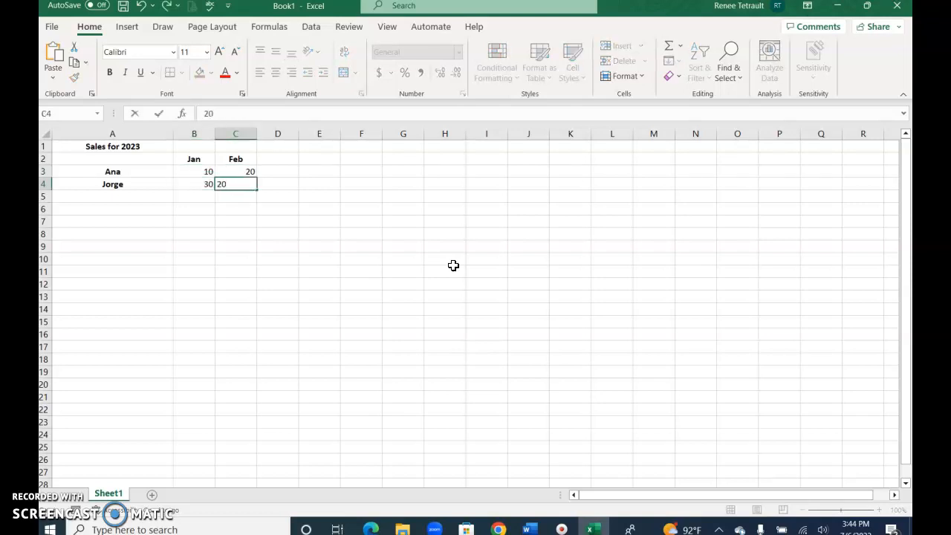
type("0")
key("Return")
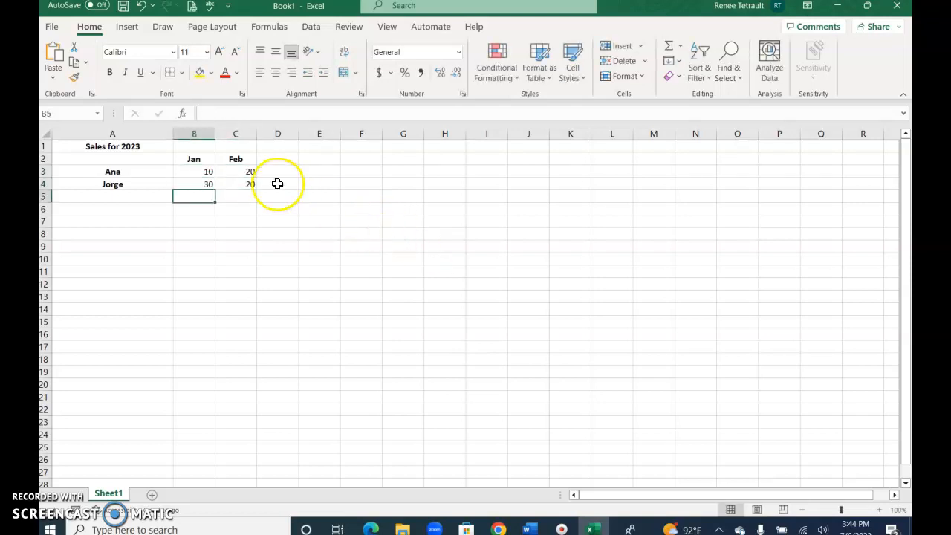
Re-check Jorge's February value of 20 in C4, then move to the browser
left_click(247, 185)
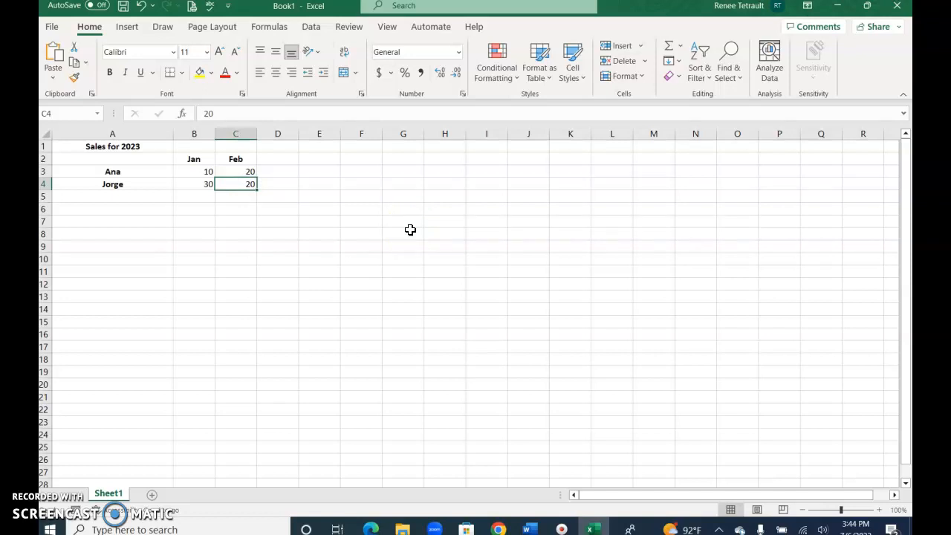
key("F2")
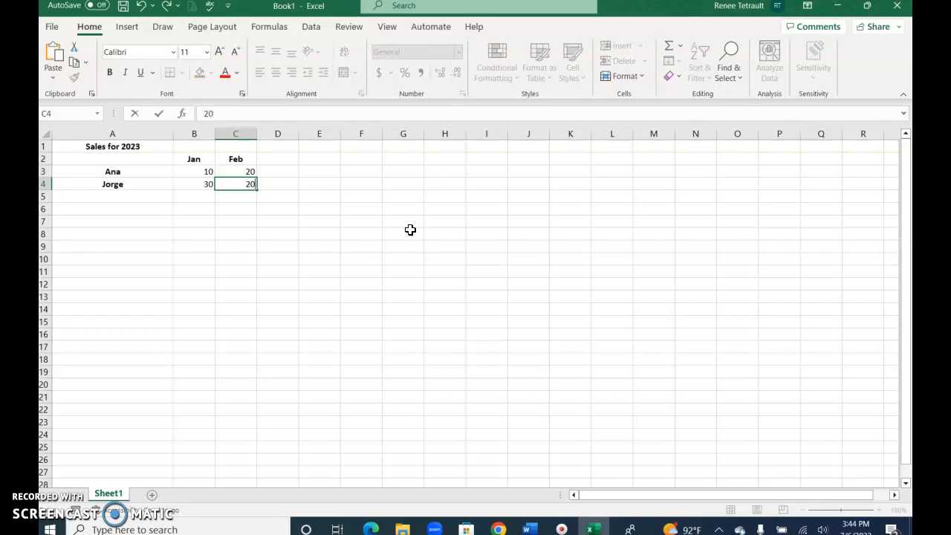
key("Return")
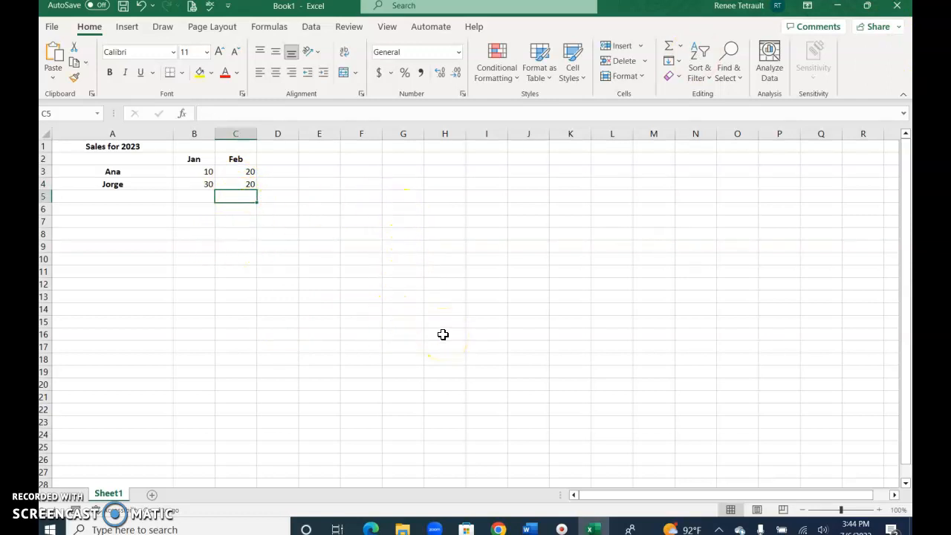
left_click(371, 529)
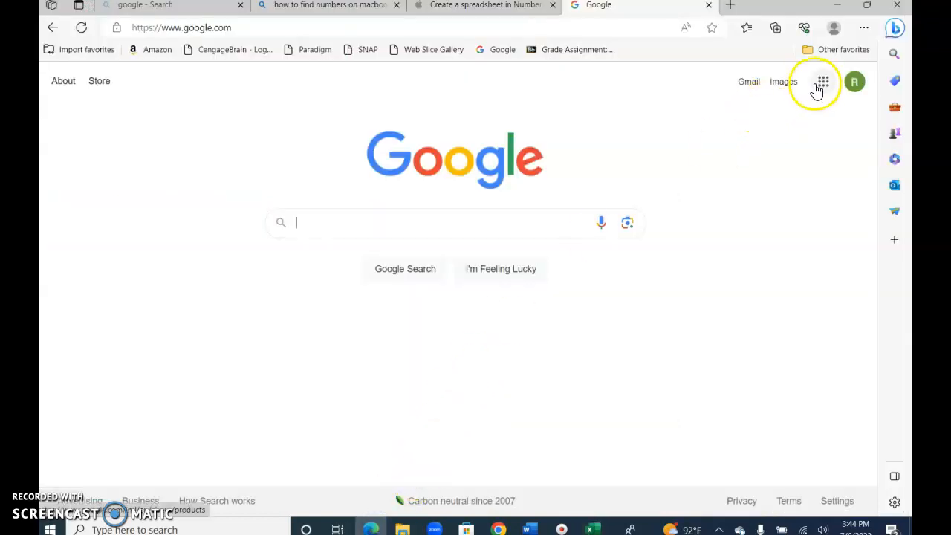
Create a new blank Google Sheets spreadsheet from the Google apps menu
left_click(824, 81)
left_click(749, 233)
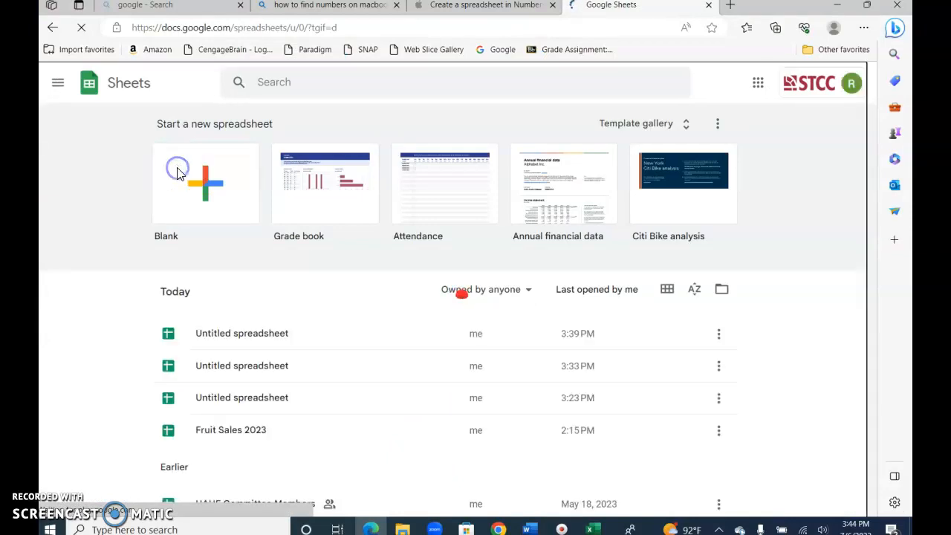
left_click(178, 174)
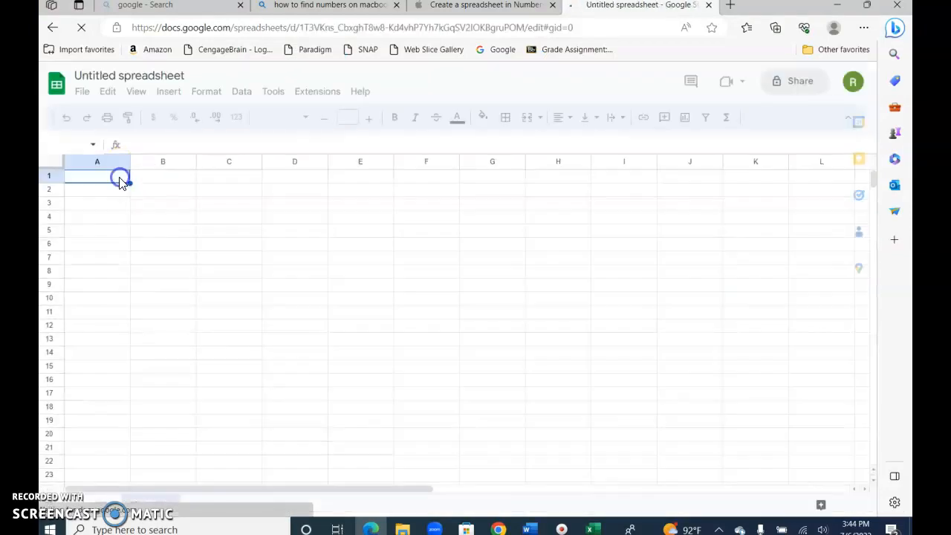
Enter 'Sales for 2023' in A1 and widen column A to fit it
type("Sales for 202")
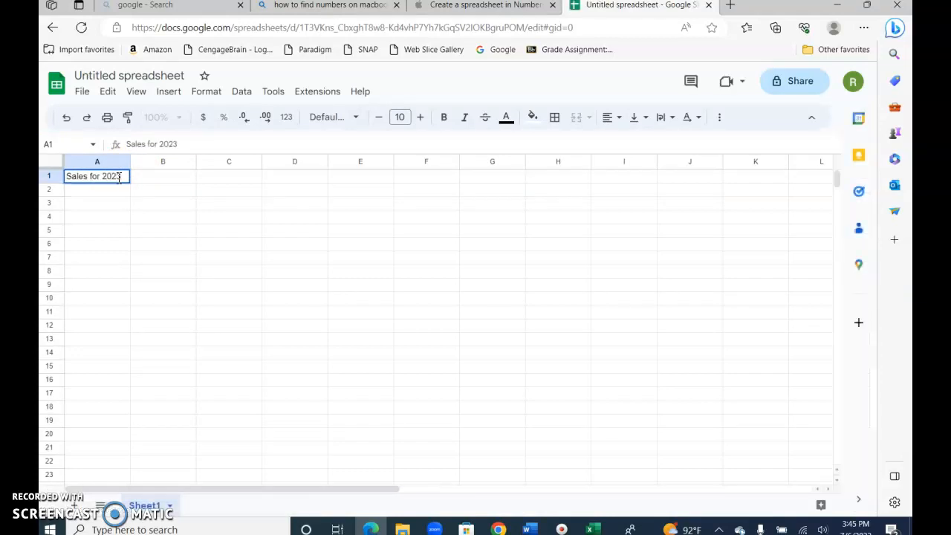
type("3")
key("Return")
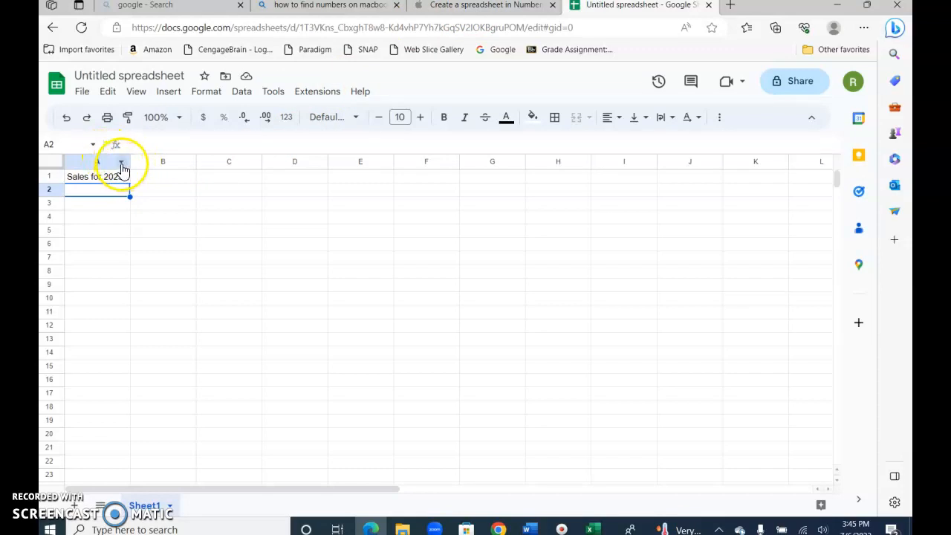
left_click(121, 164)
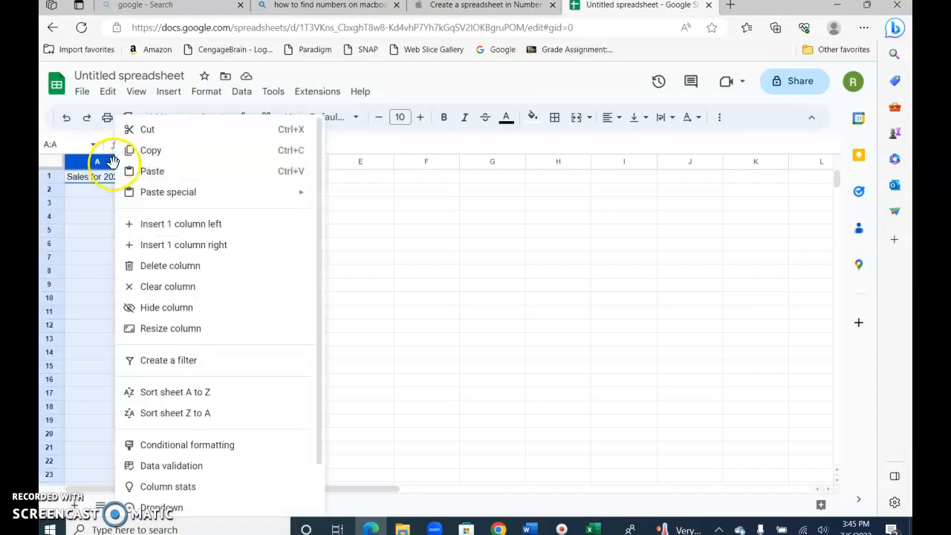
left_click(194, 336)
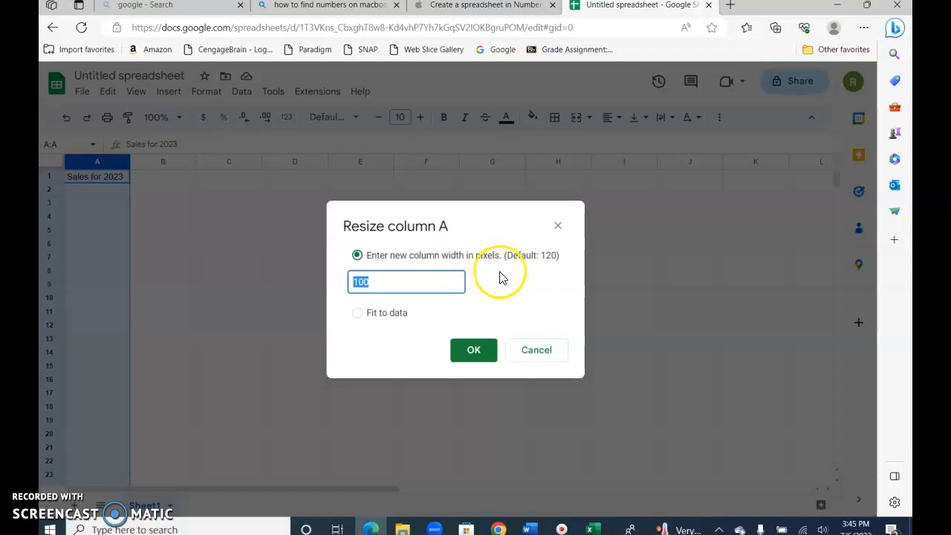
left_click(483, 358)
left_click(128, 181)
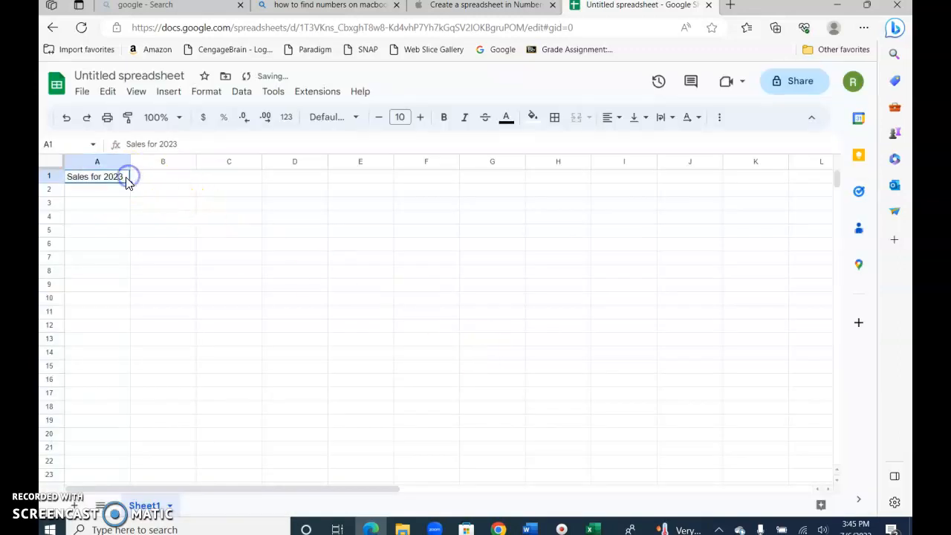
left_click_drag(131, 163, 165, 162)
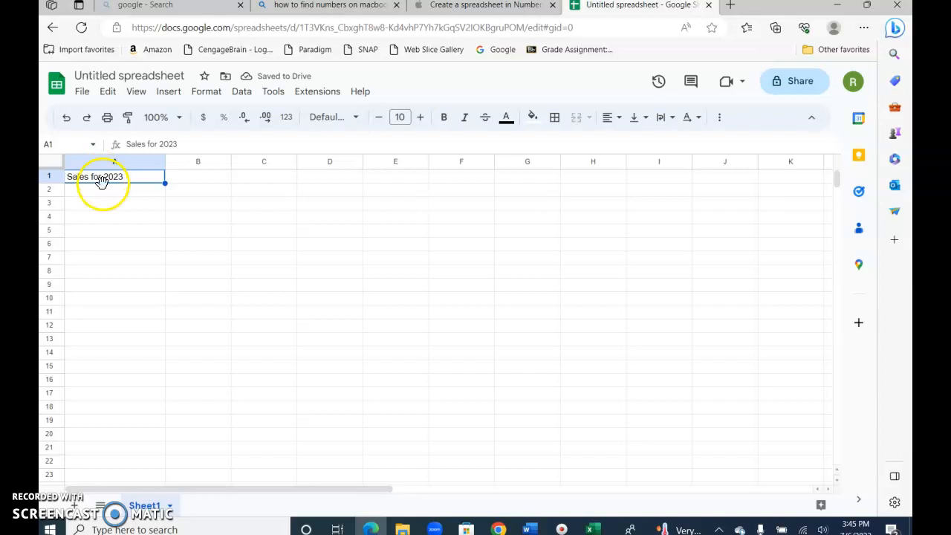
Centre and bold the 'Sales for 2023' title in A1
left_click(620, 119)
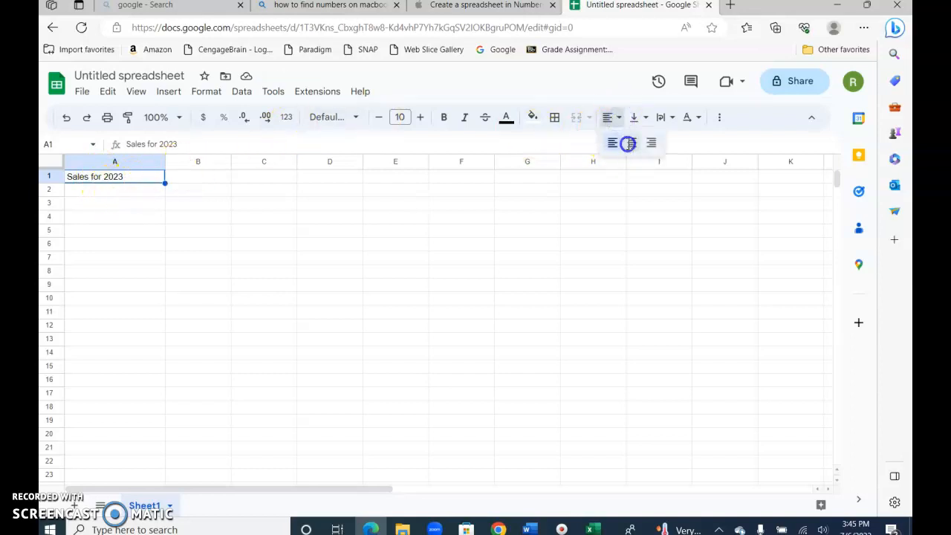
left_click(628, 145)
left_click(442, 122)
Enter Jan and Feb in B2:C2 and the names Ana and Jorge in A3:A4
left_click(208, 192)
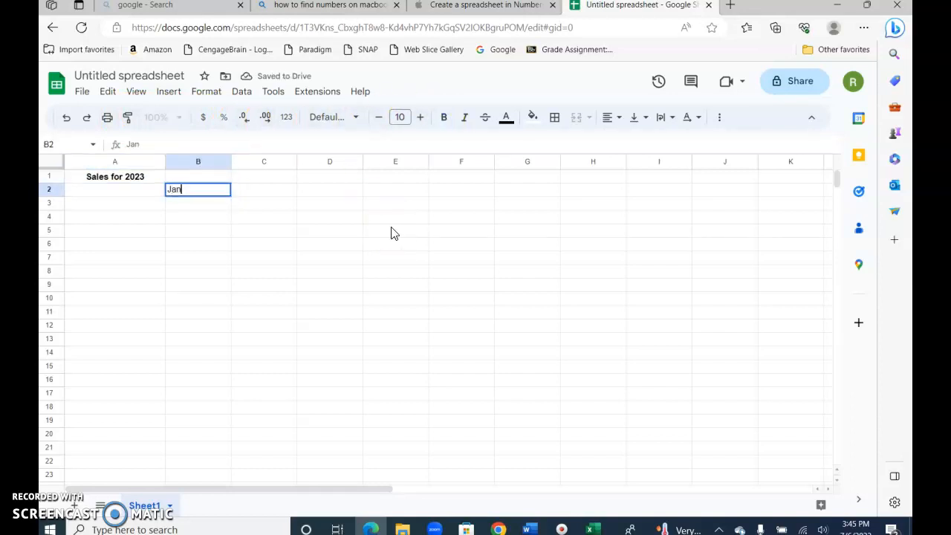
key("Tab")
key("Return")
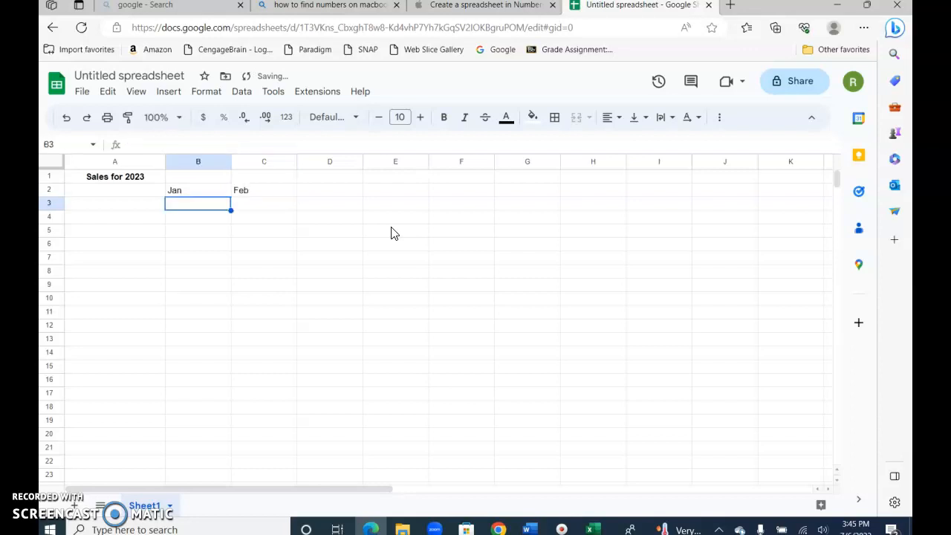
key("Left")
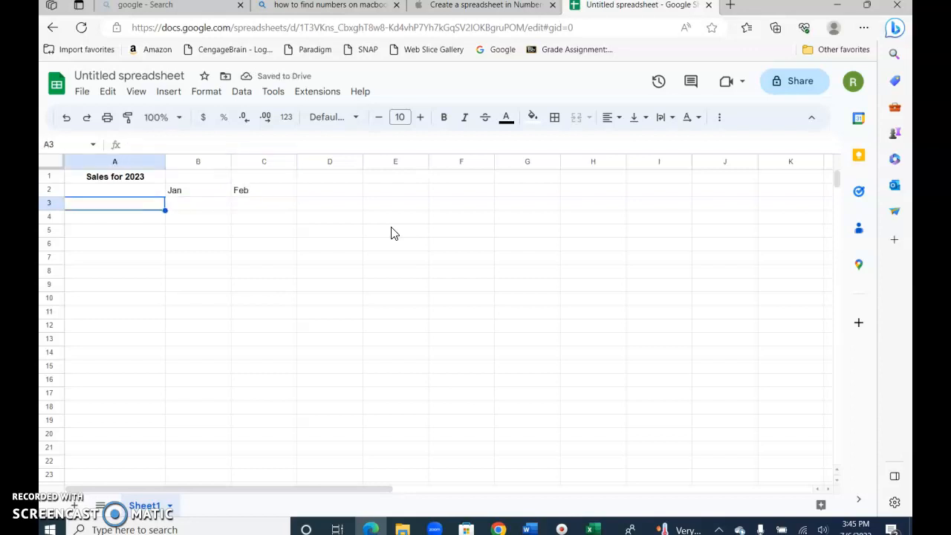
type("Ana")
key("Return")
type("Jorge")
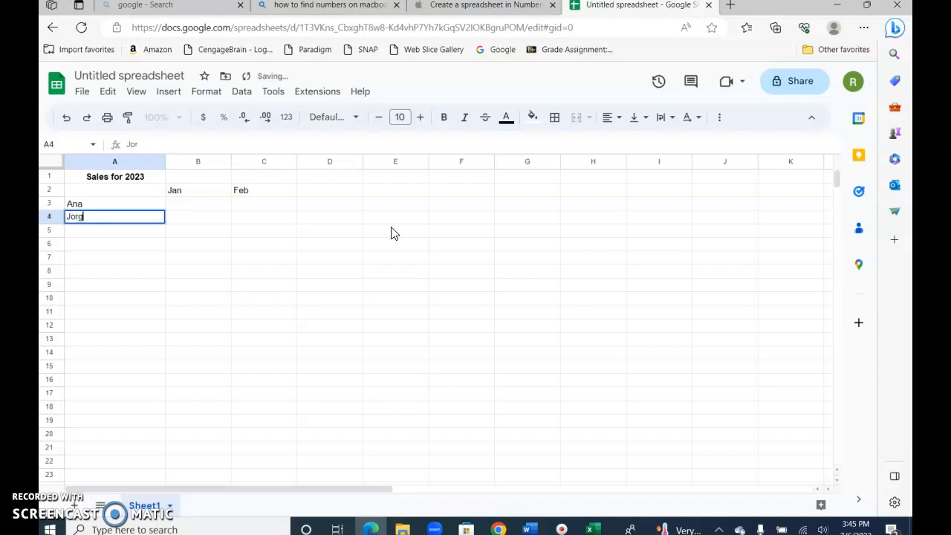
key("Return")
Centre and bold the names Ana and Jorge in A3:A4
left_click(115, 205)
left_click_drag(115, 213, 114, 220)
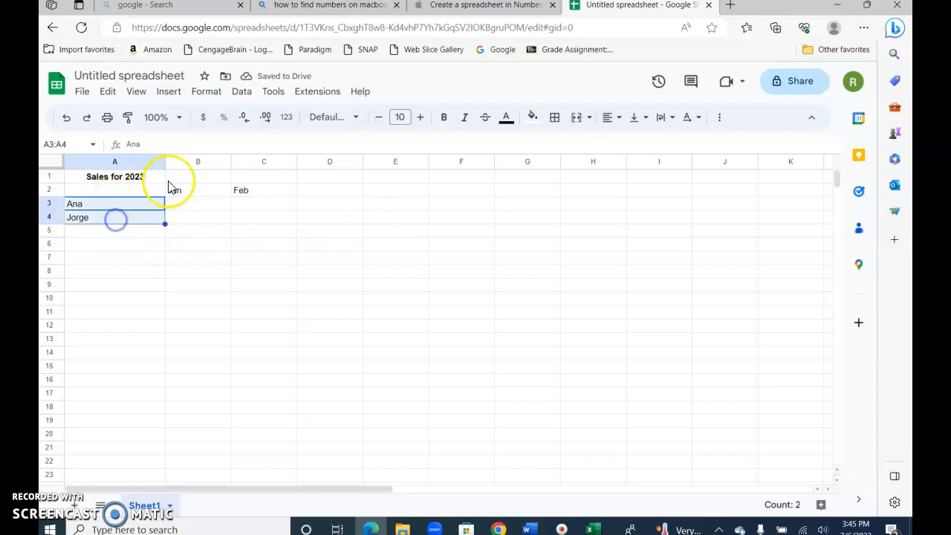
left_click(621, 123)
left_click(631, 145)
left_click(611, 119)
left_click(653, 145)
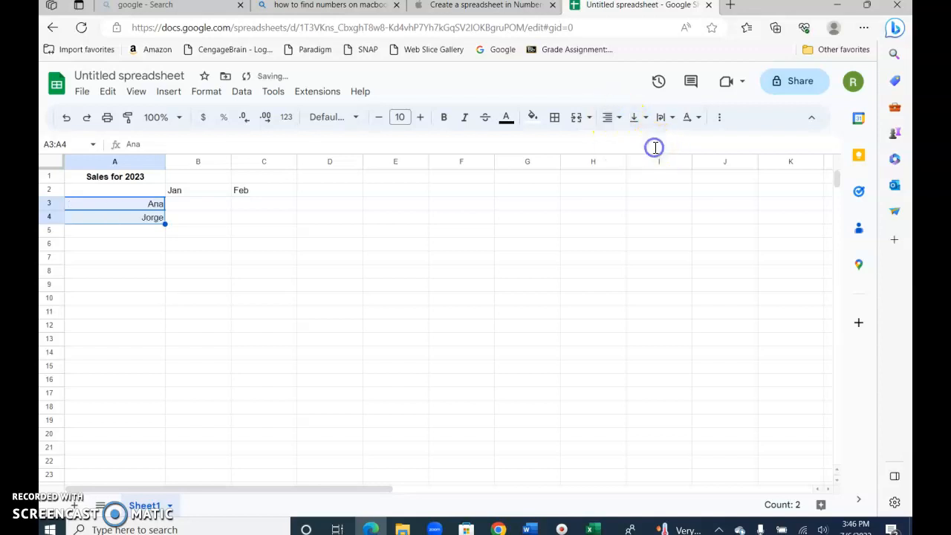
left_click(610, 119)
left_click(632, 142)
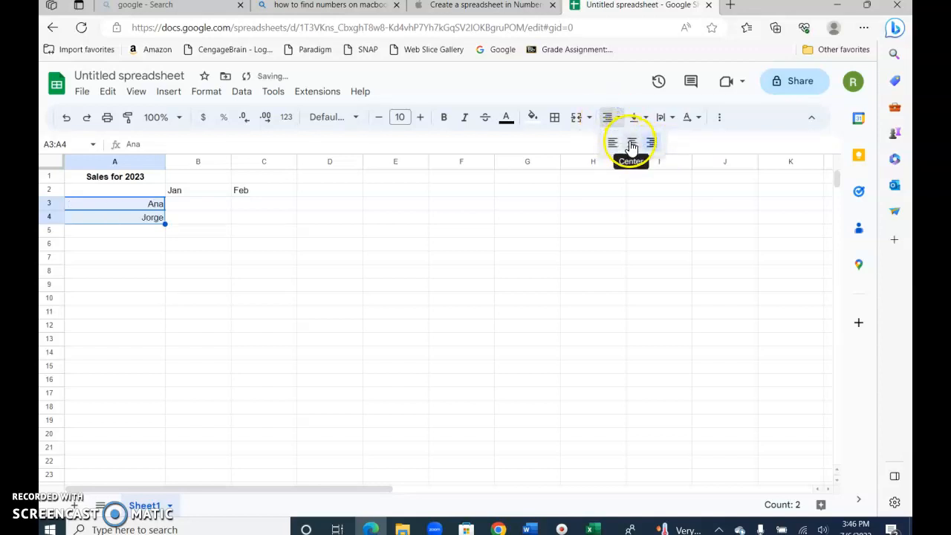
left_click(446, 118)
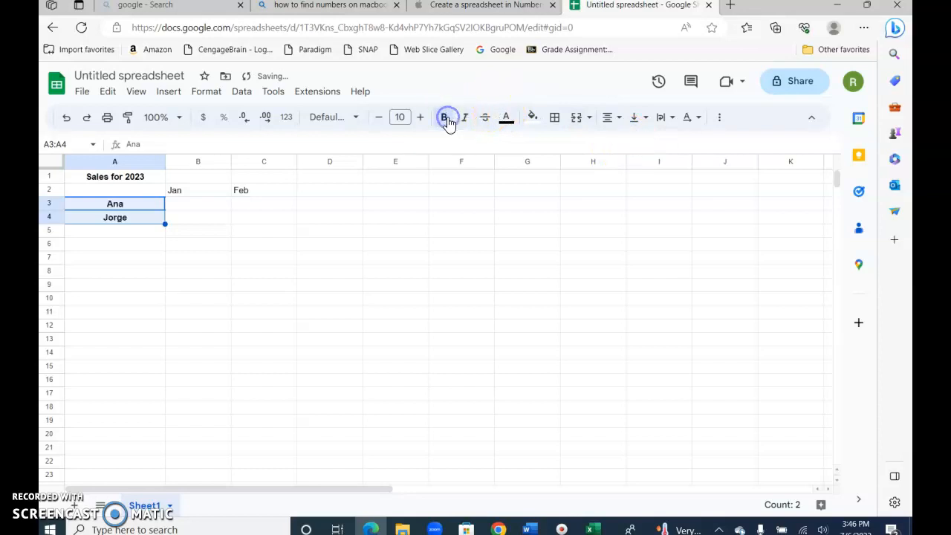
left_click(208, 196)
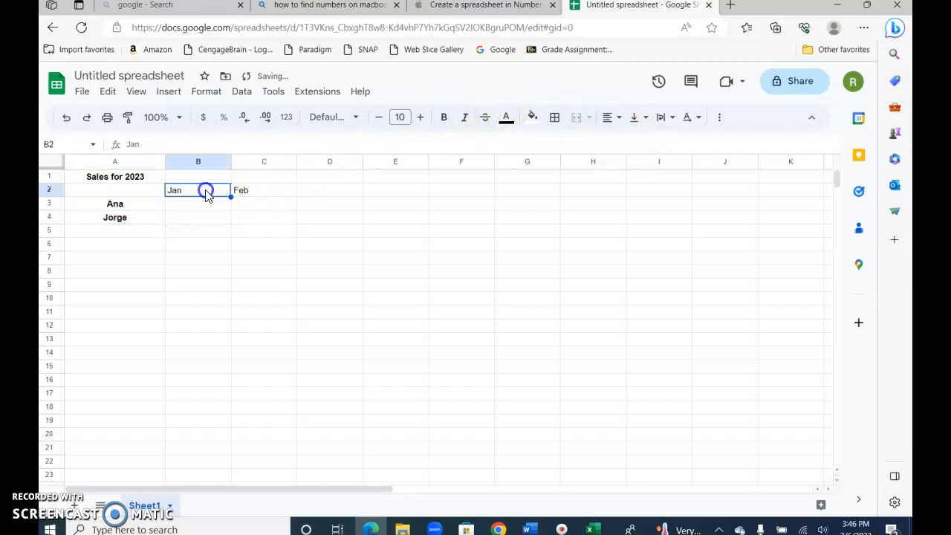
left_click_drag(207, 193, 254, 196)
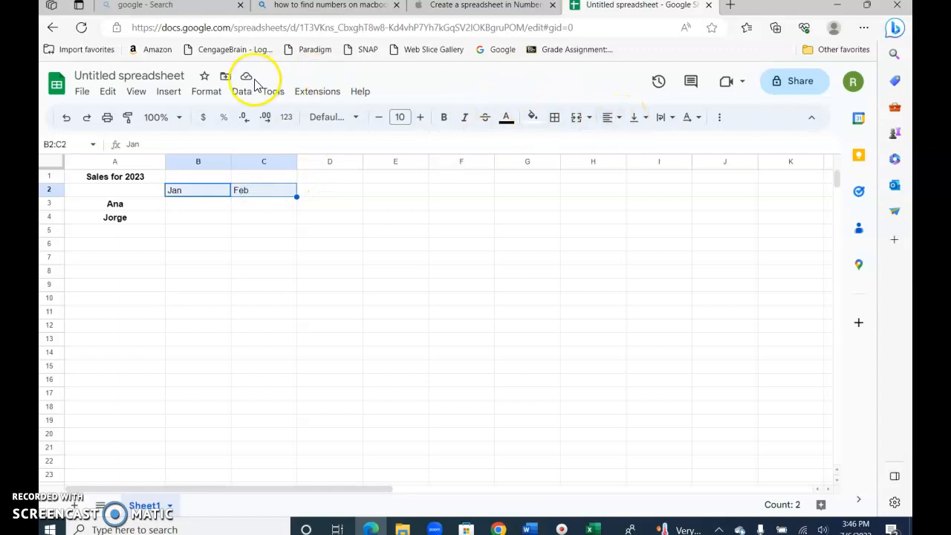
Centre the Jan and Feb headers in B2:C2 using Format > Alignment
left_click(206, 92)
mouse_move(253, 194)
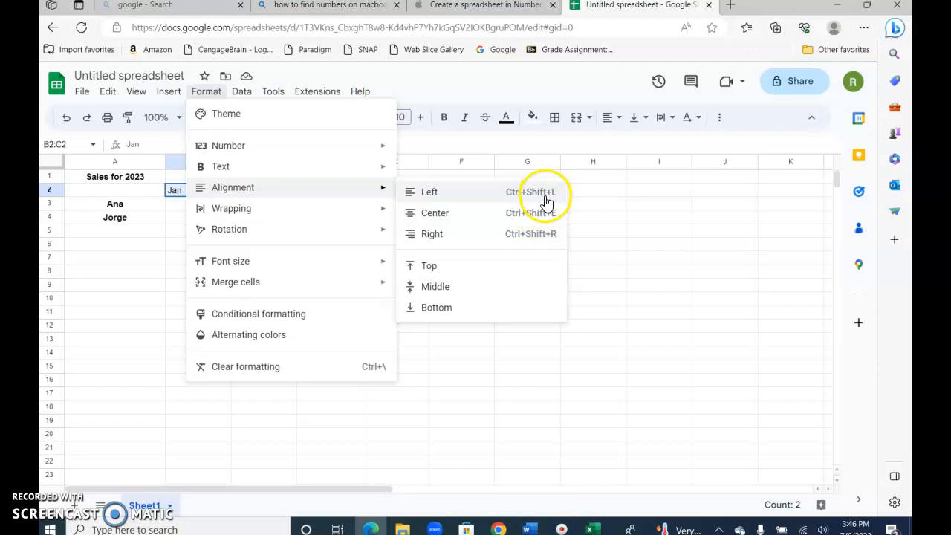
left_click(542, 238)
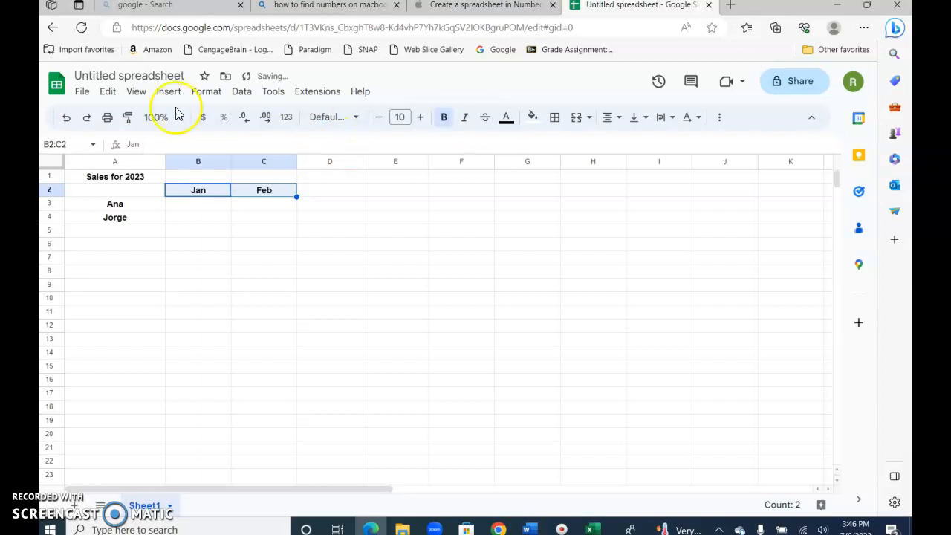
left_click(214, 205)
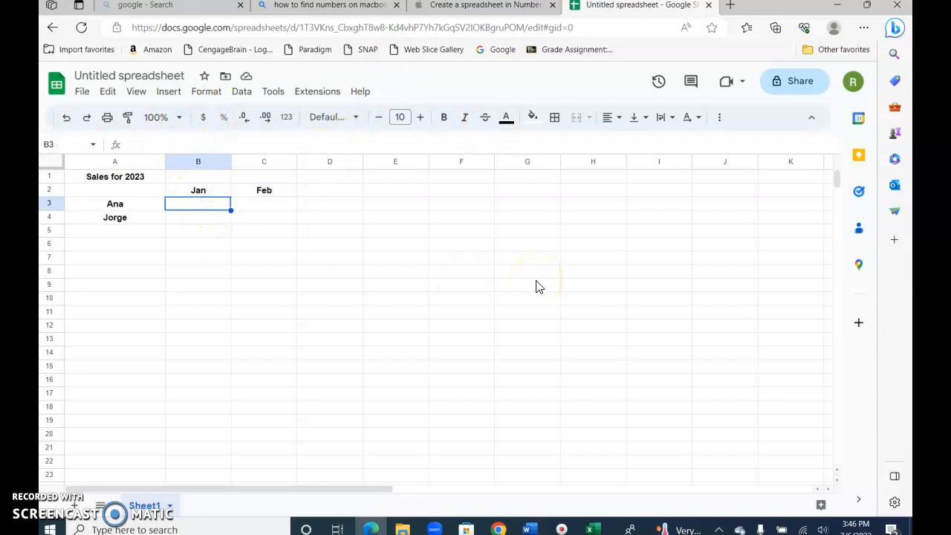
Enter the sales figures: Ana 10 and 20, Jorge 30 and 20 in B3:C4
key("Tab")
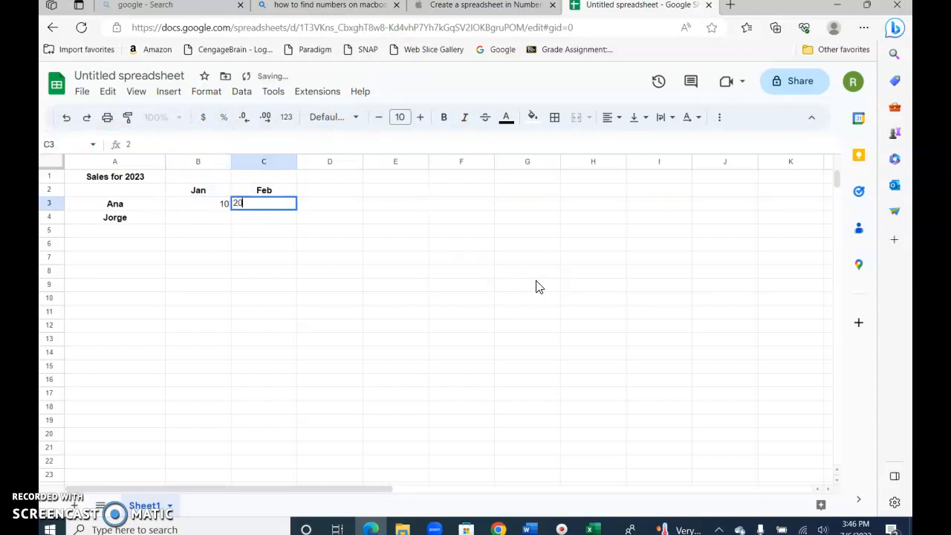
key("Return")
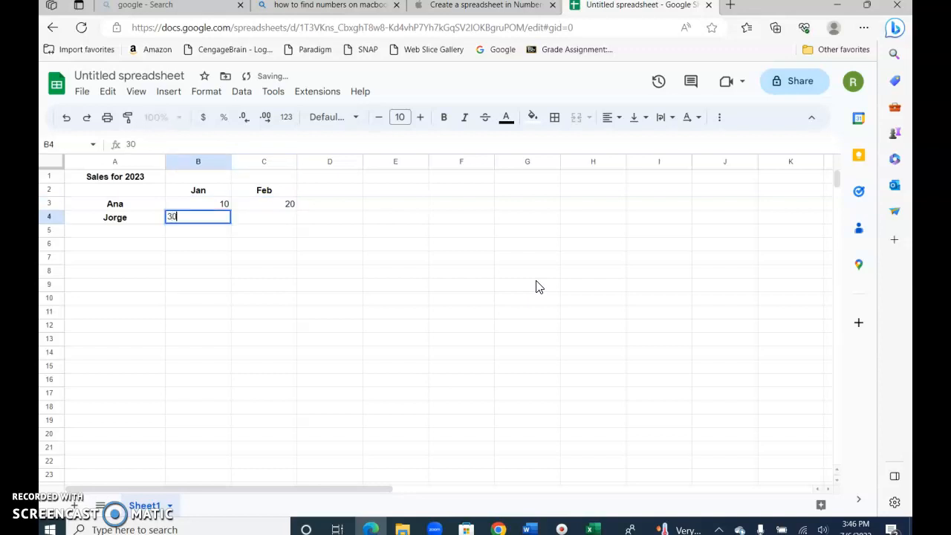
key("Tab")
type("2")
key("Return")
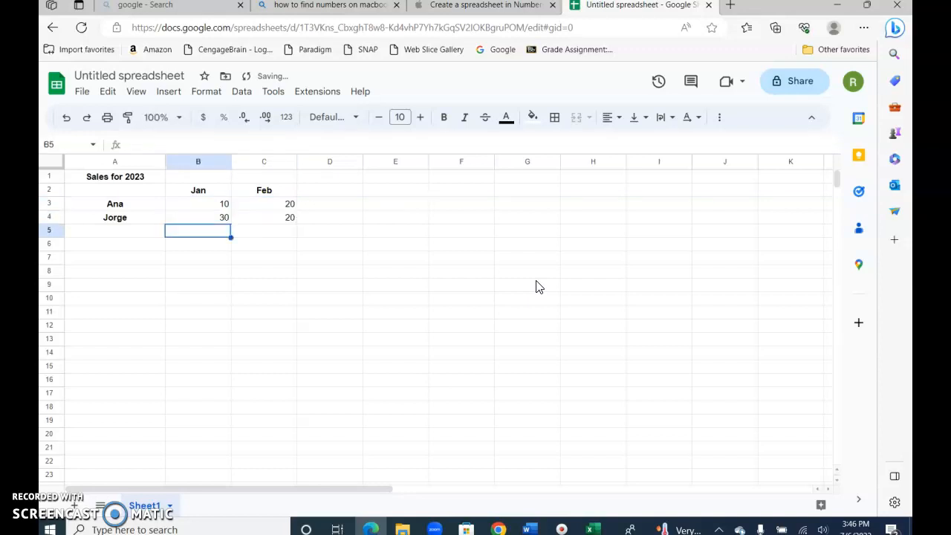
Right-align the four figures in B3:C4, then deselect them
left_click(199, 207)
left_click_drag(201, 209, 273, 226)
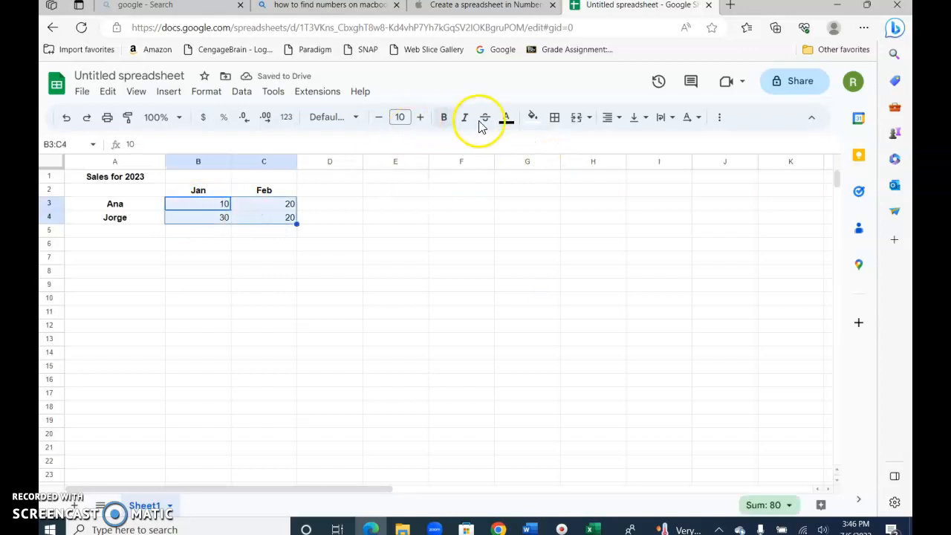
left_click(628, 126)
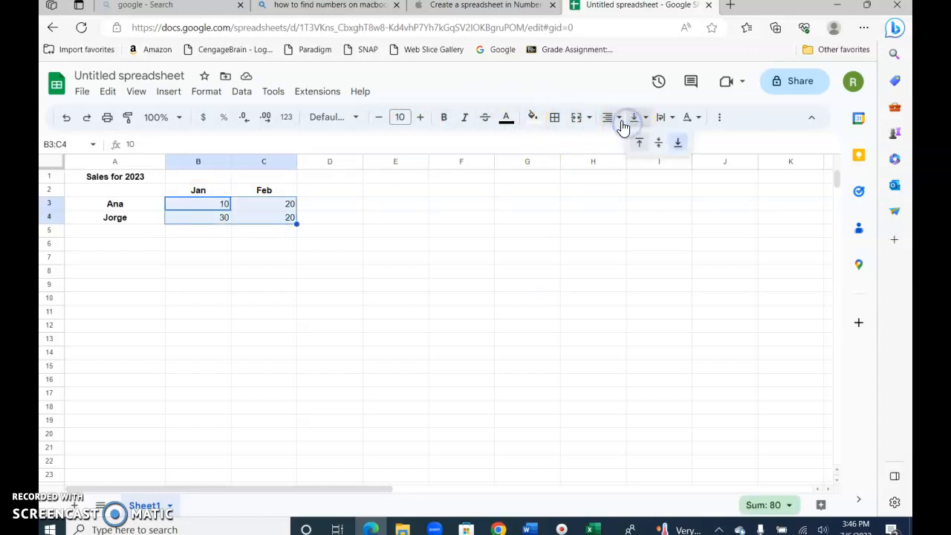
left_click(614, 119)
left_click(632, 143)
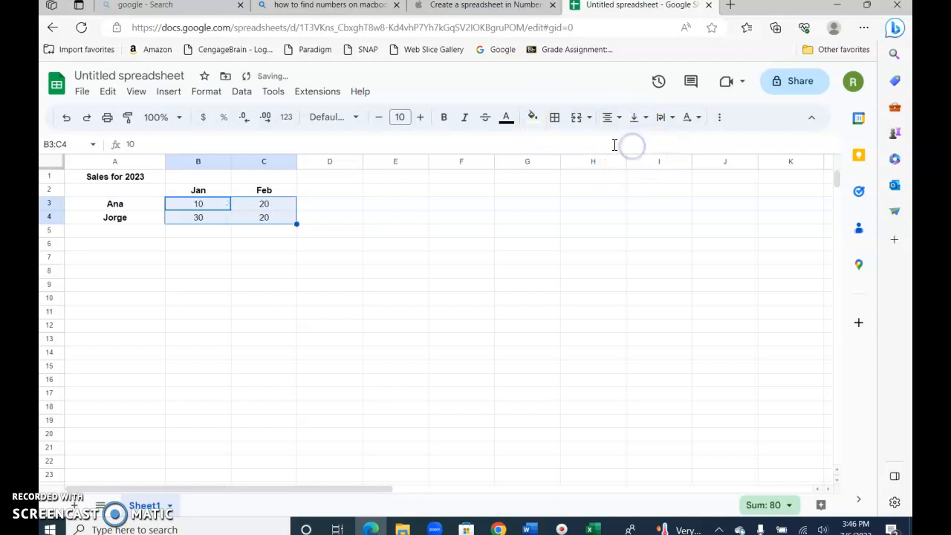
left_click(616, 119)
left_click(613, 143)
left_click(617, 121)
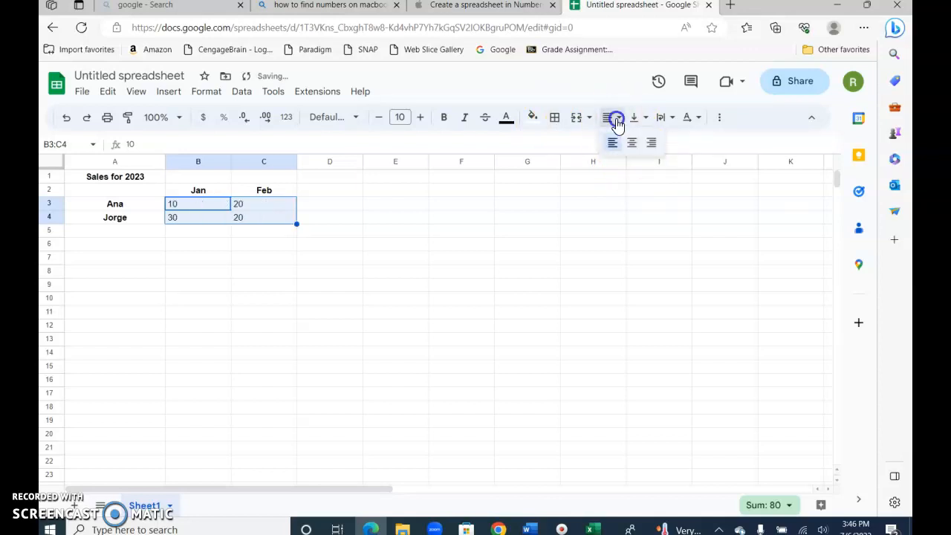
left_click(649, 145)
left_click(392, 264)
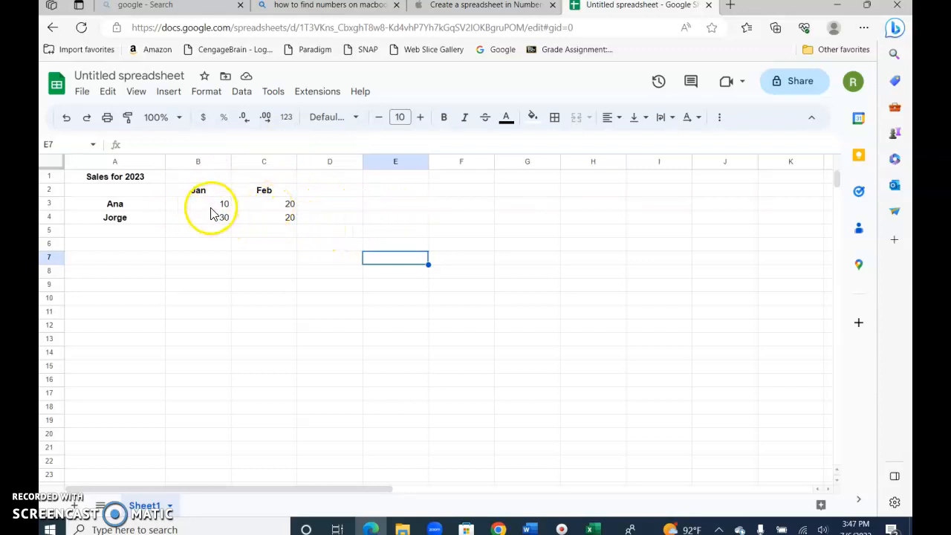
left_click(193, 233)
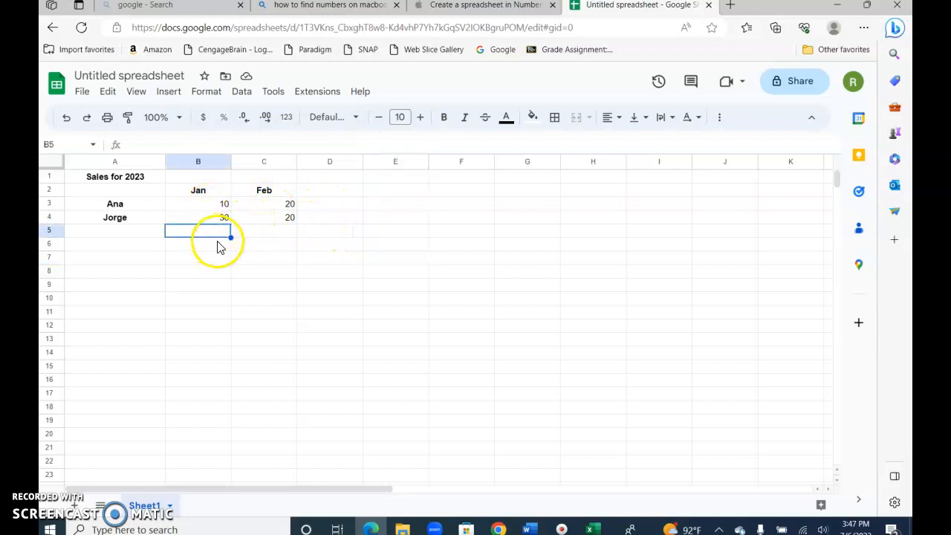